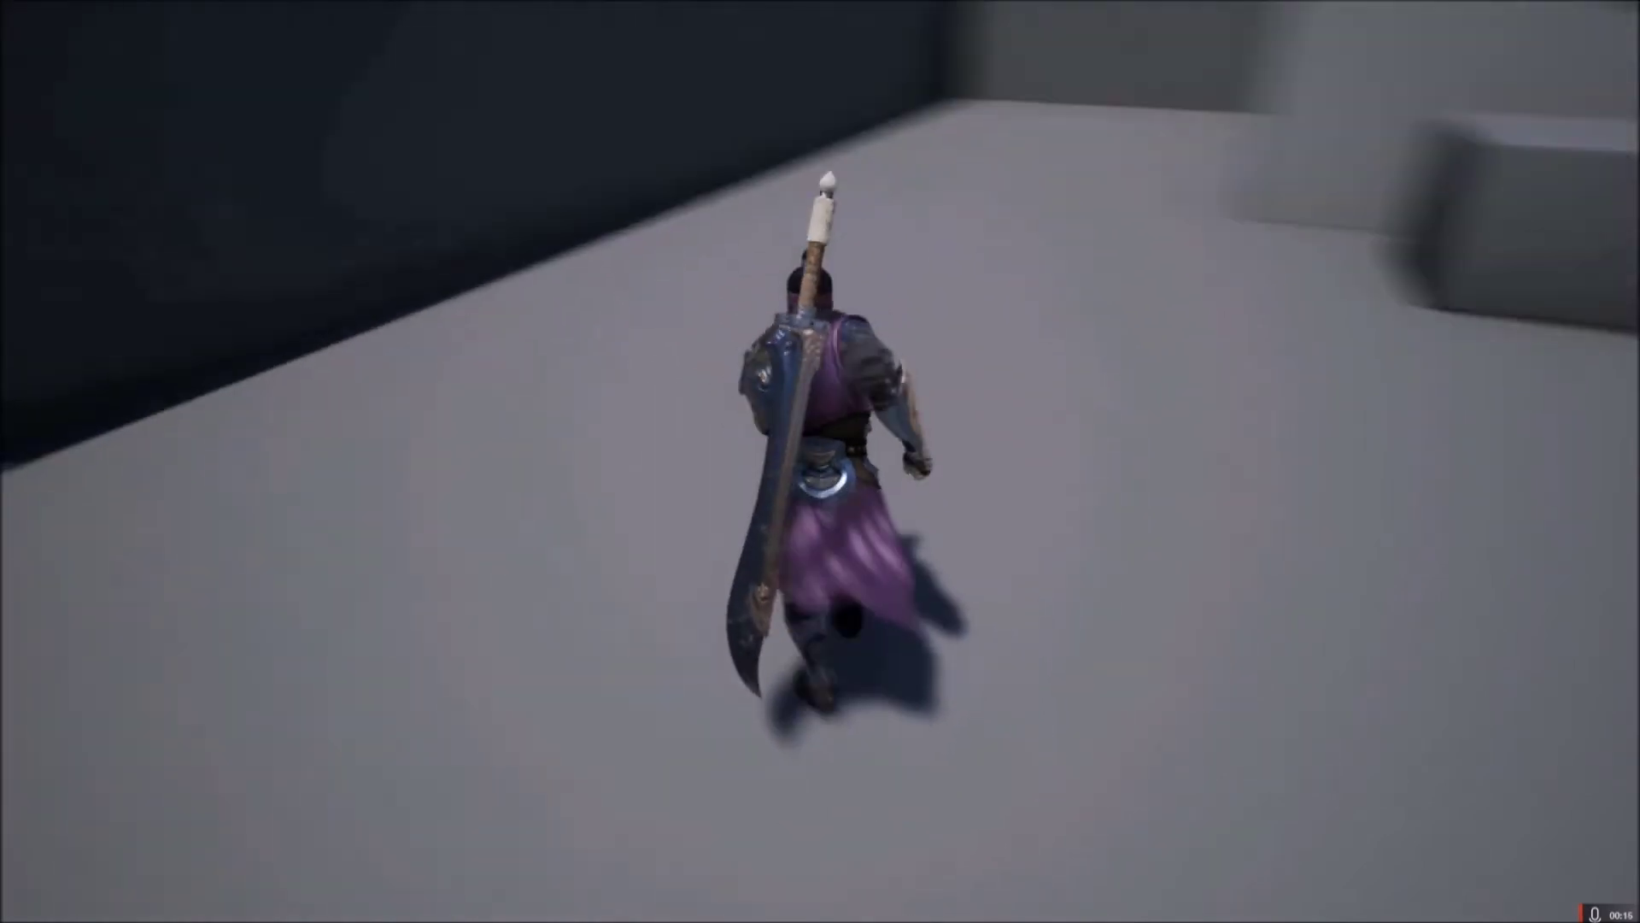
{"action": "key", "text": "w"}
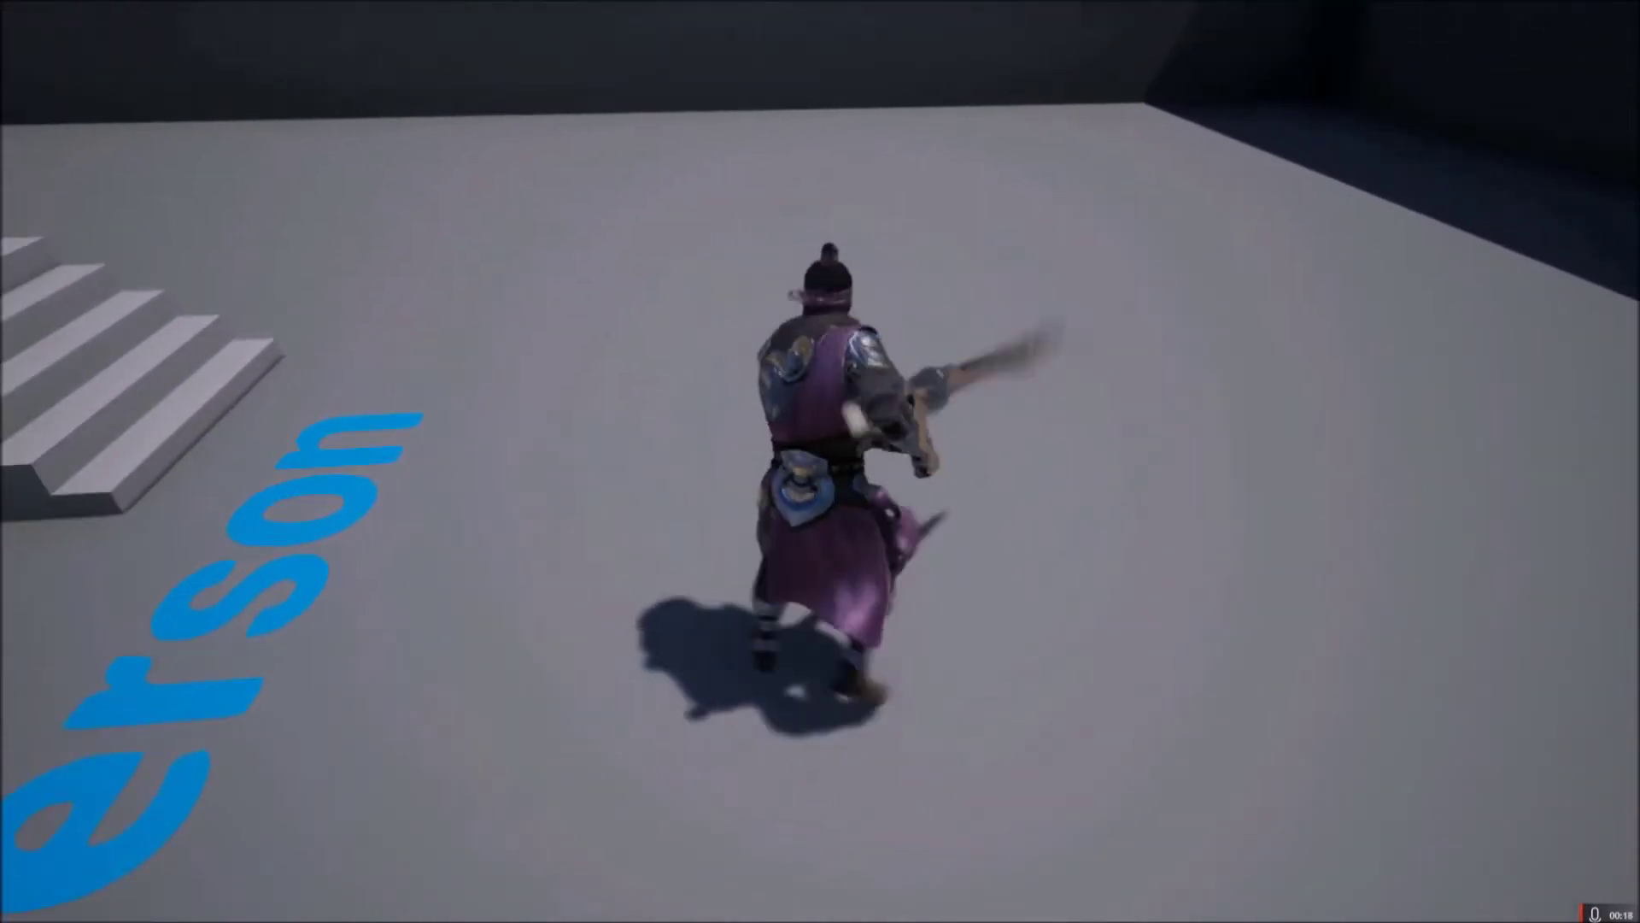
{"action": "key", "text": "w"}
{"action": "key", "text": "w"}
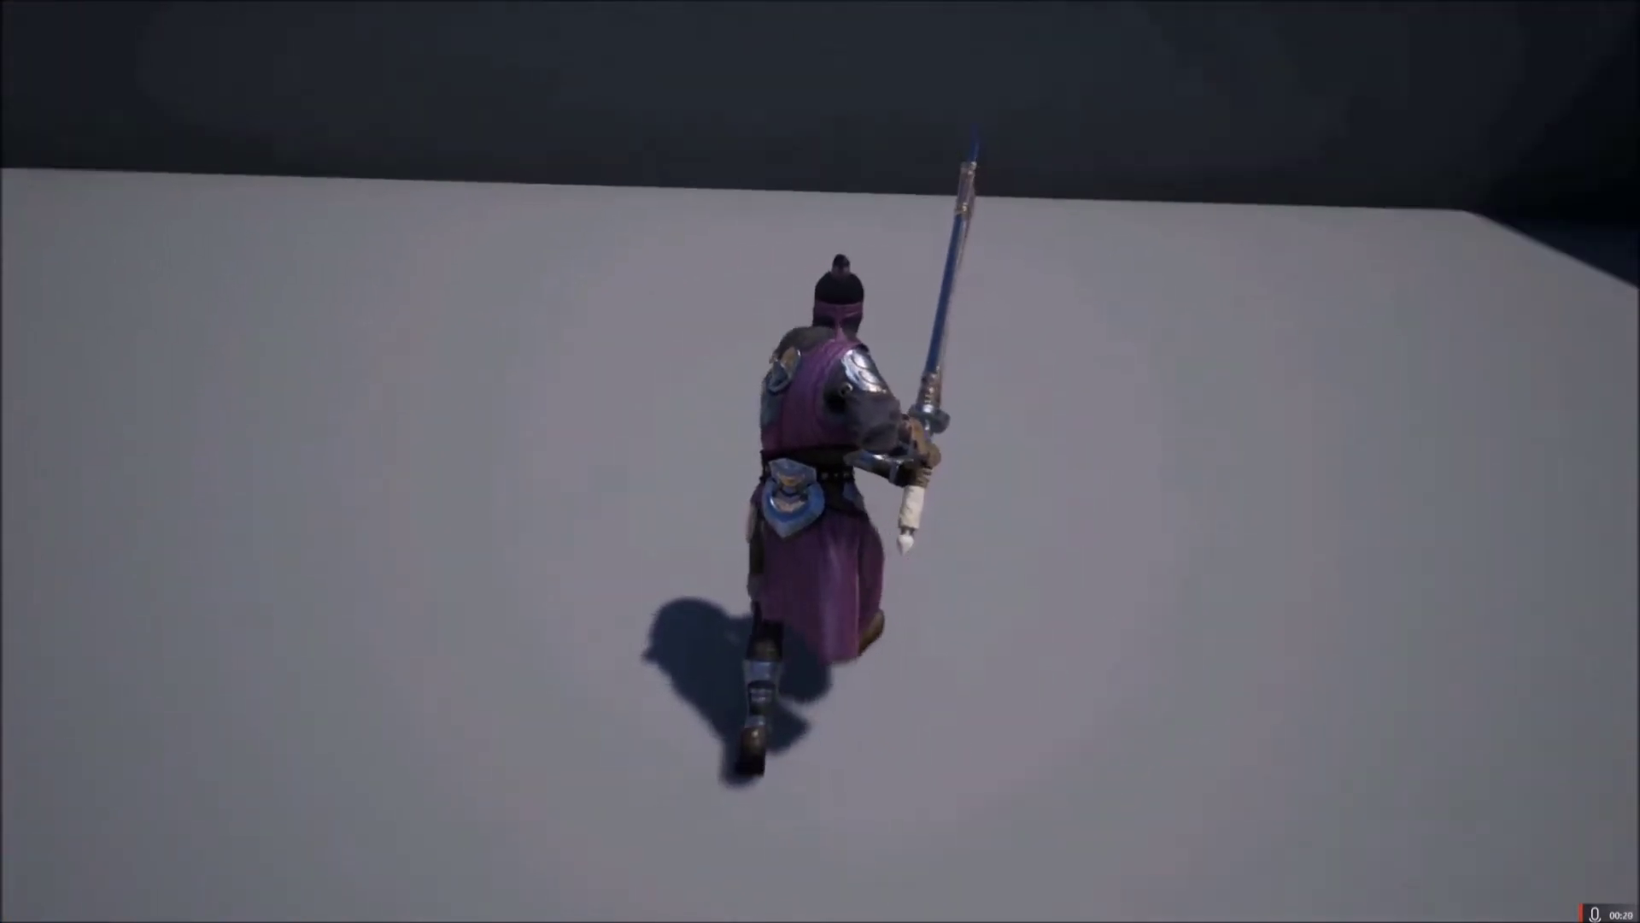
{"action": "key", "text": "w"}
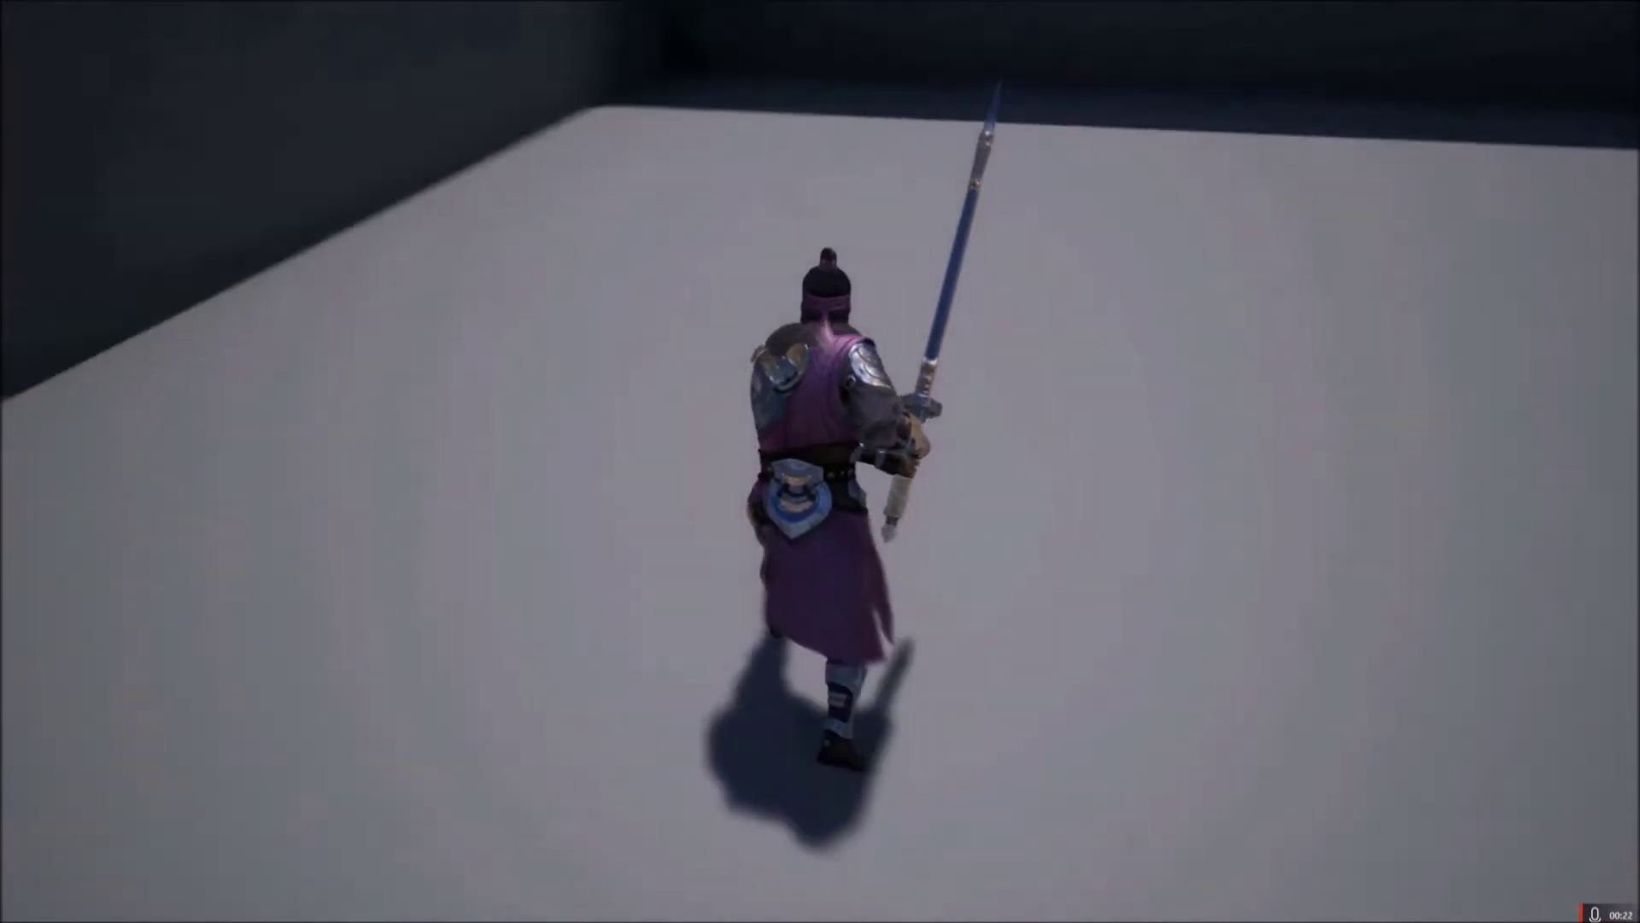
{"action": "key", "text": "w"}
{"action": "key", "text": "shift"}
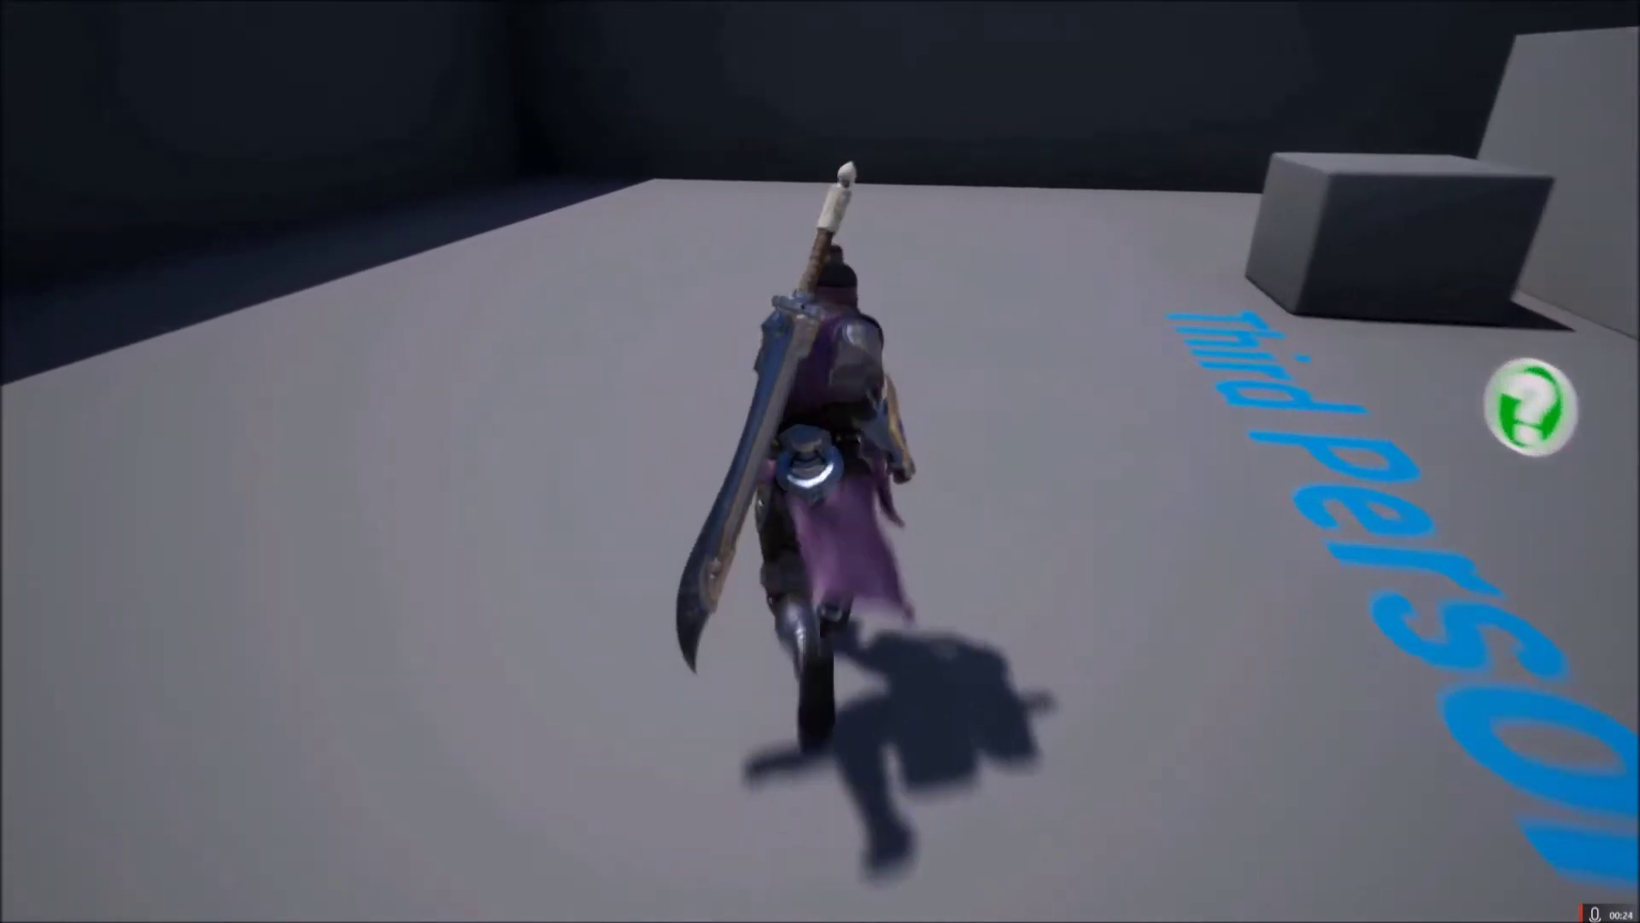
{"action": "key", "text": "w"}
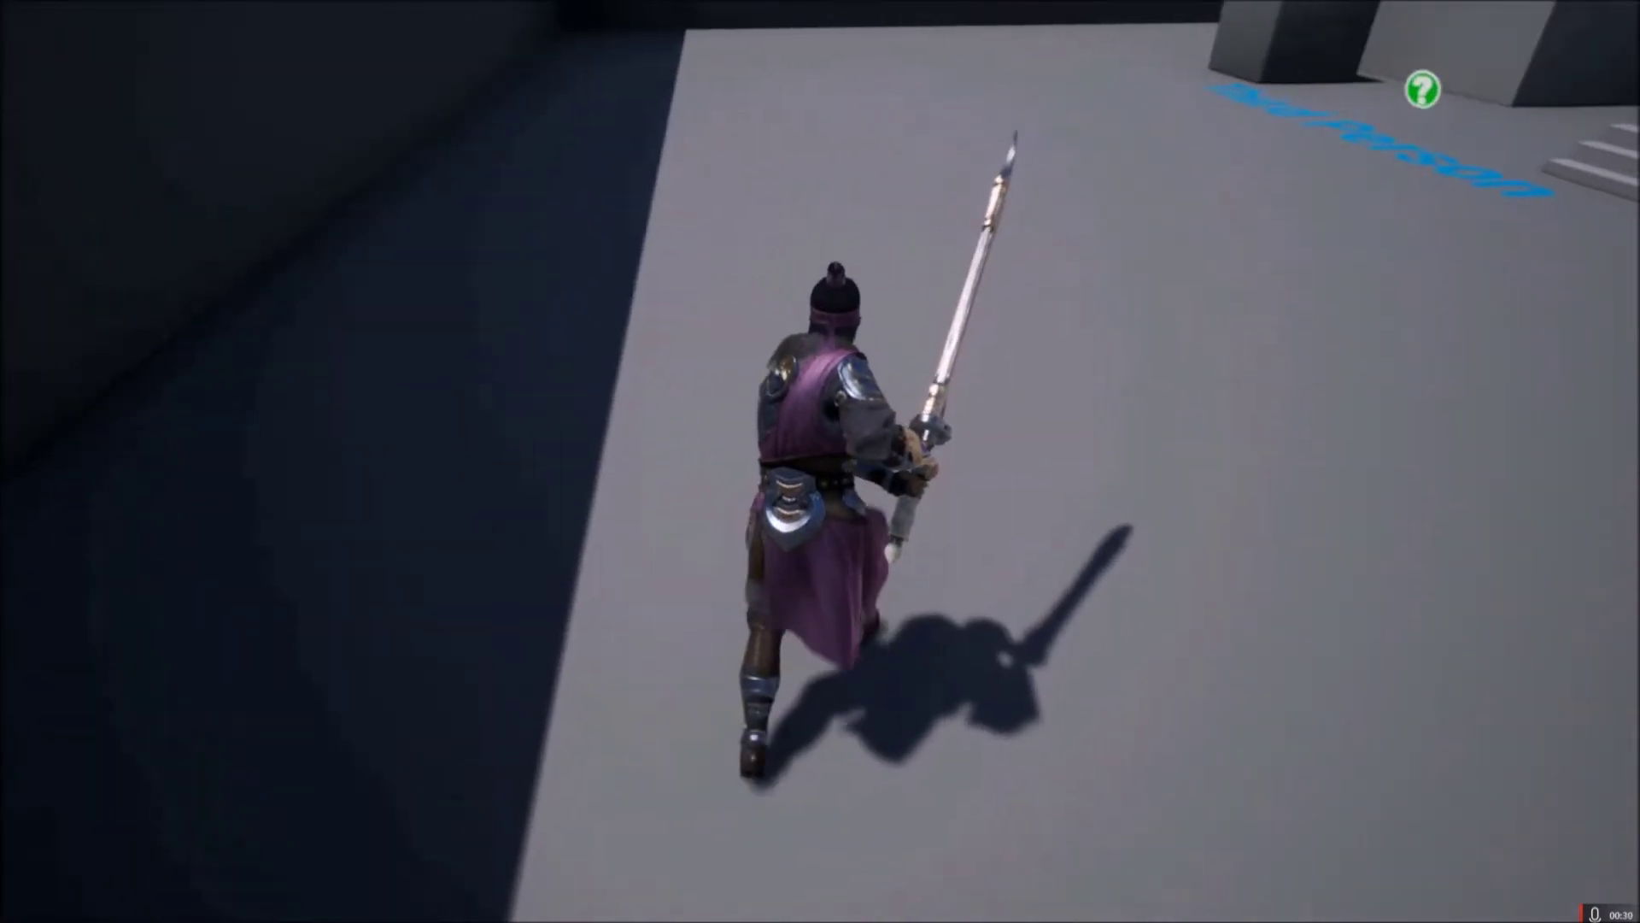
{"action": "key", "text": "w"}
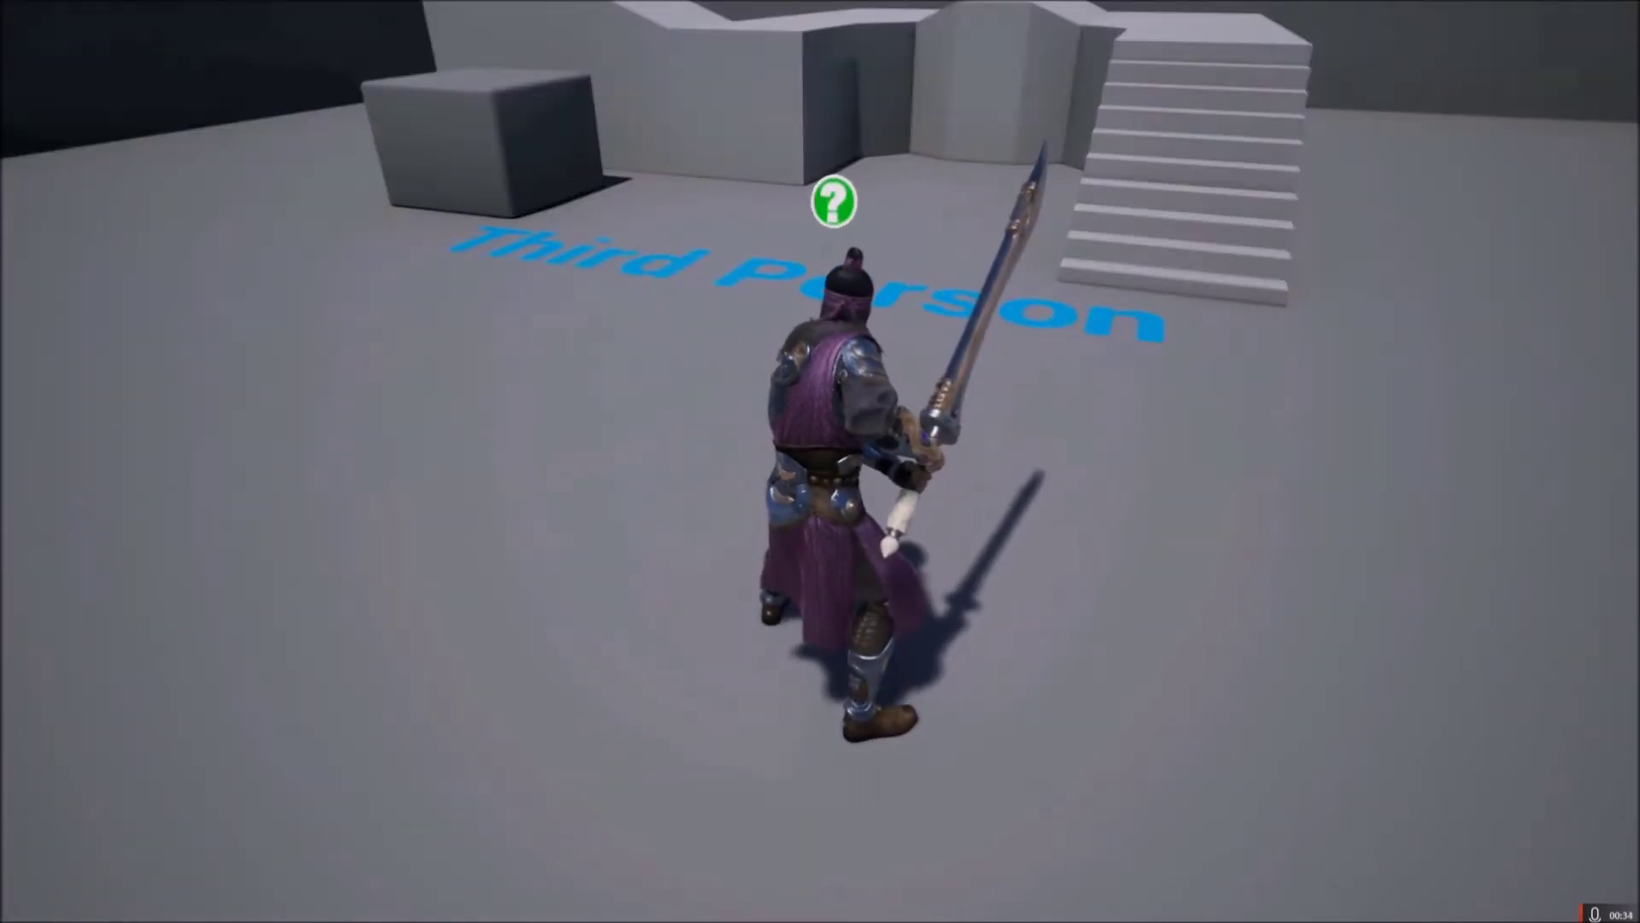
{"action": "key", "text": "2"}
{"action": "mouse_move", "coordinate": [820, 461]}
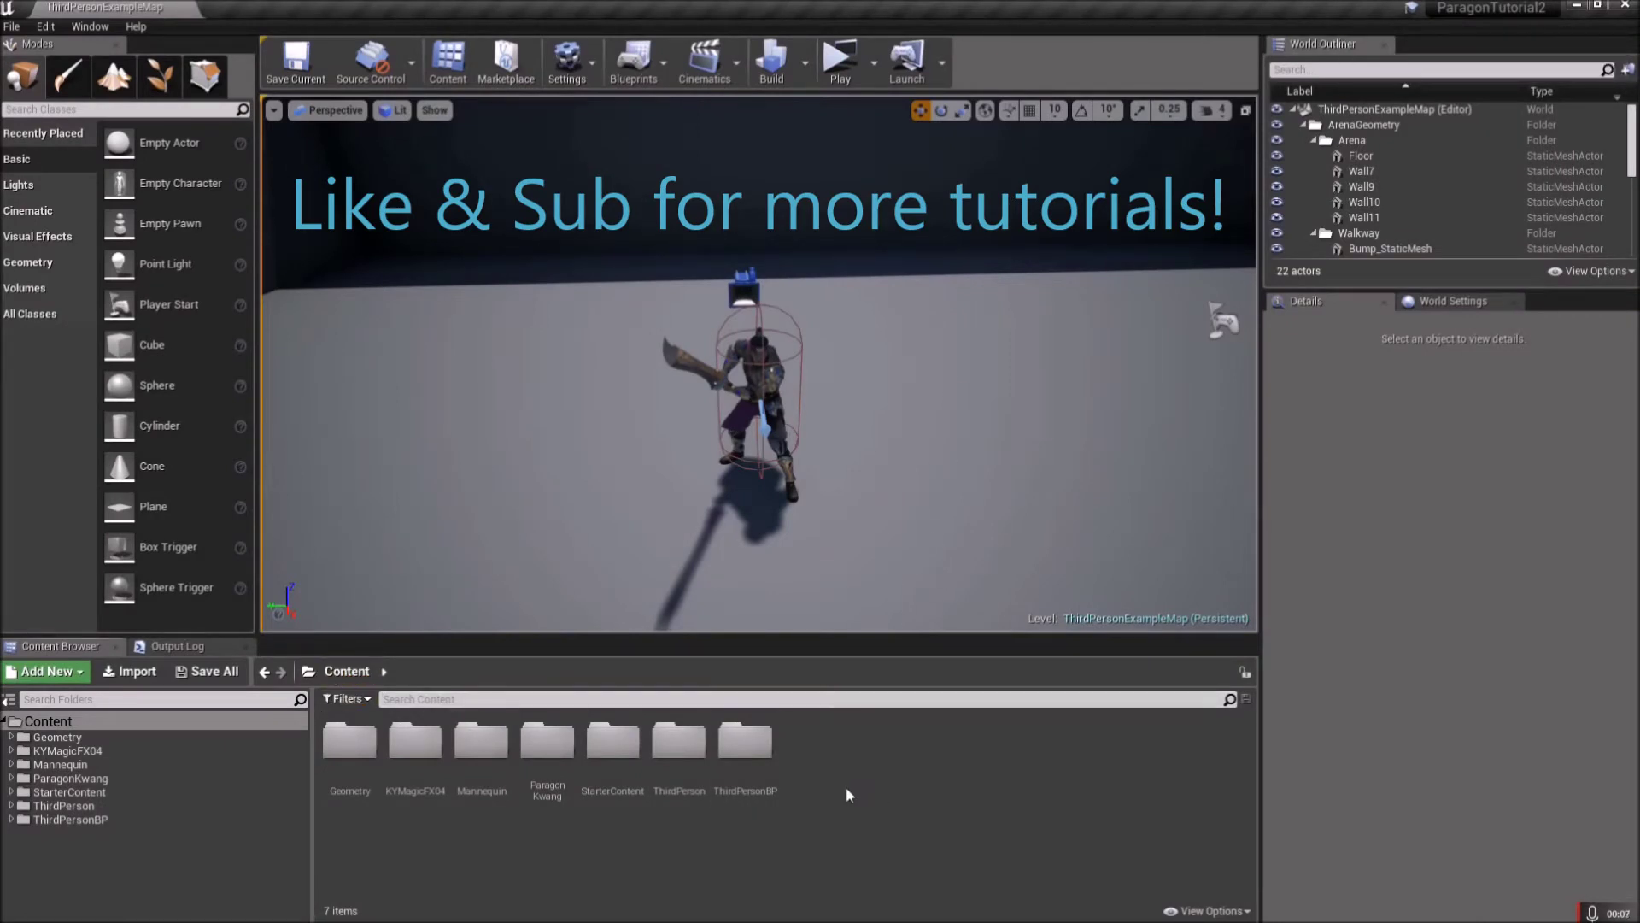
Open the ThirdPersonCharacter blueprint from the ThirdPersonBP/Blueprints folder
{"action": "double_click", "coordinate": [758, 752]}
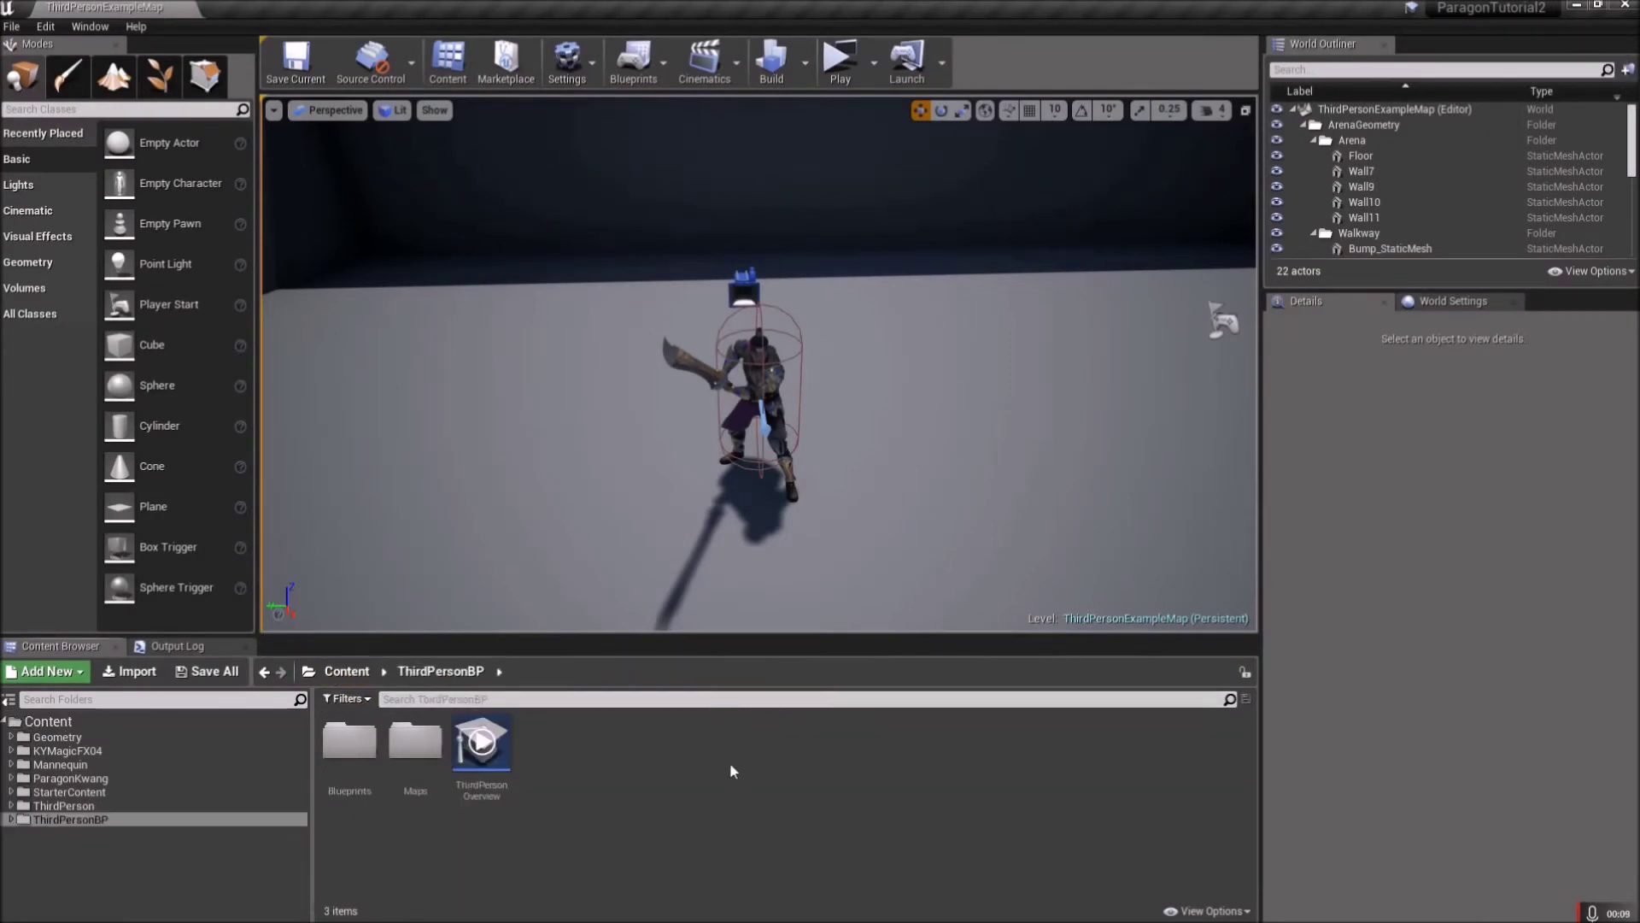
{"action": "double_click", "coordinate": [349, 742]}
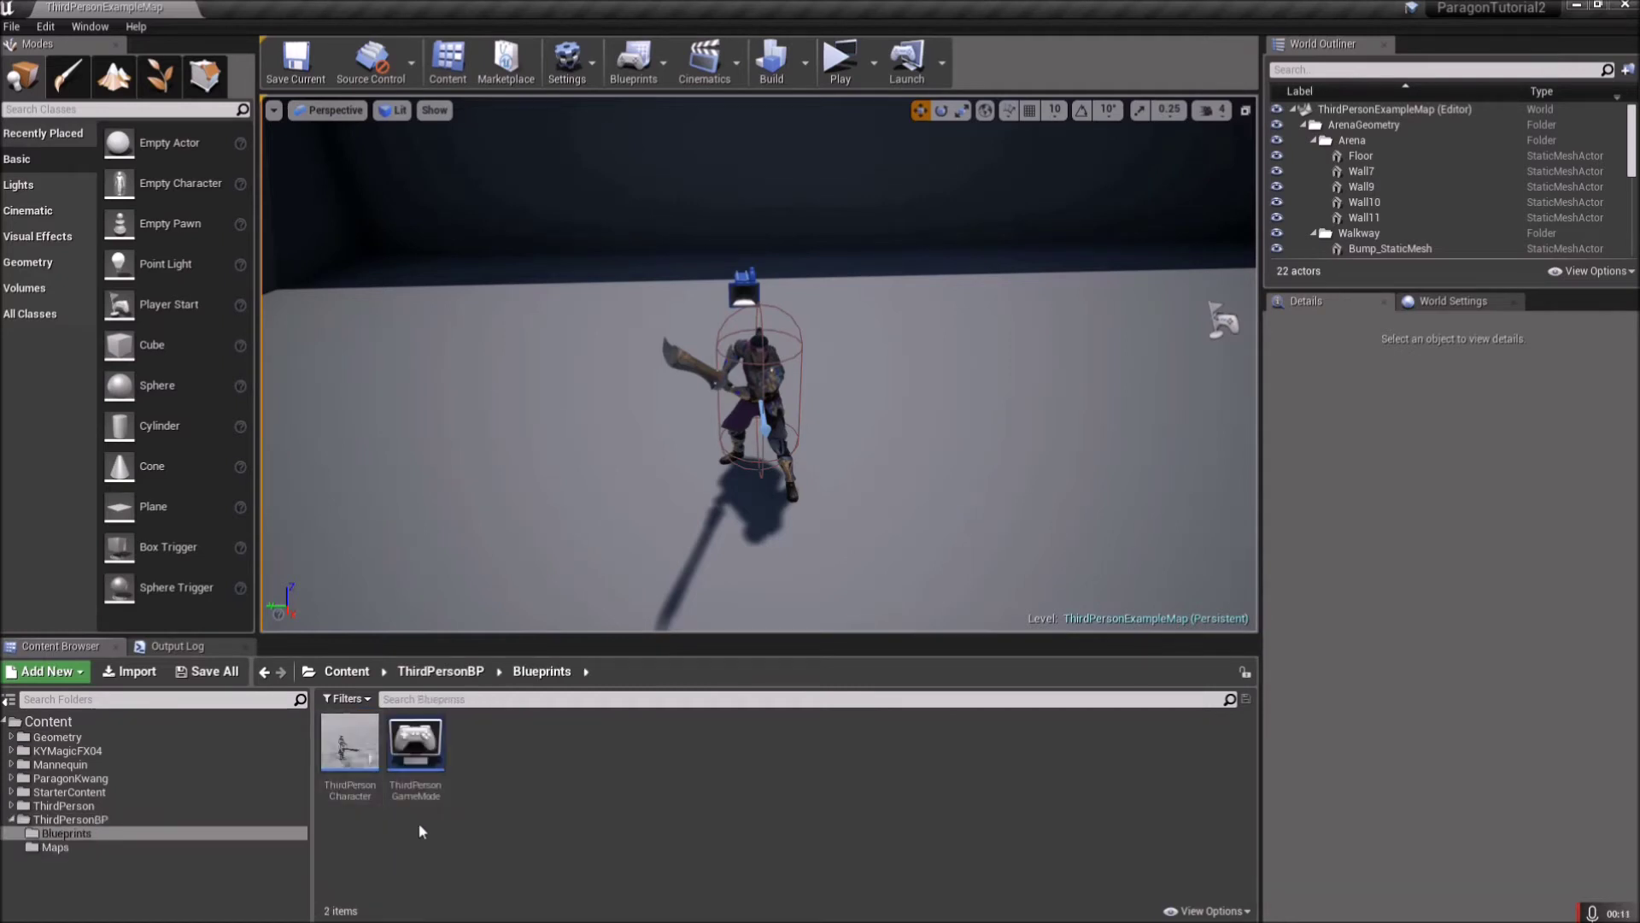
{"action": "double_click", "coordinate": [348, 769]}
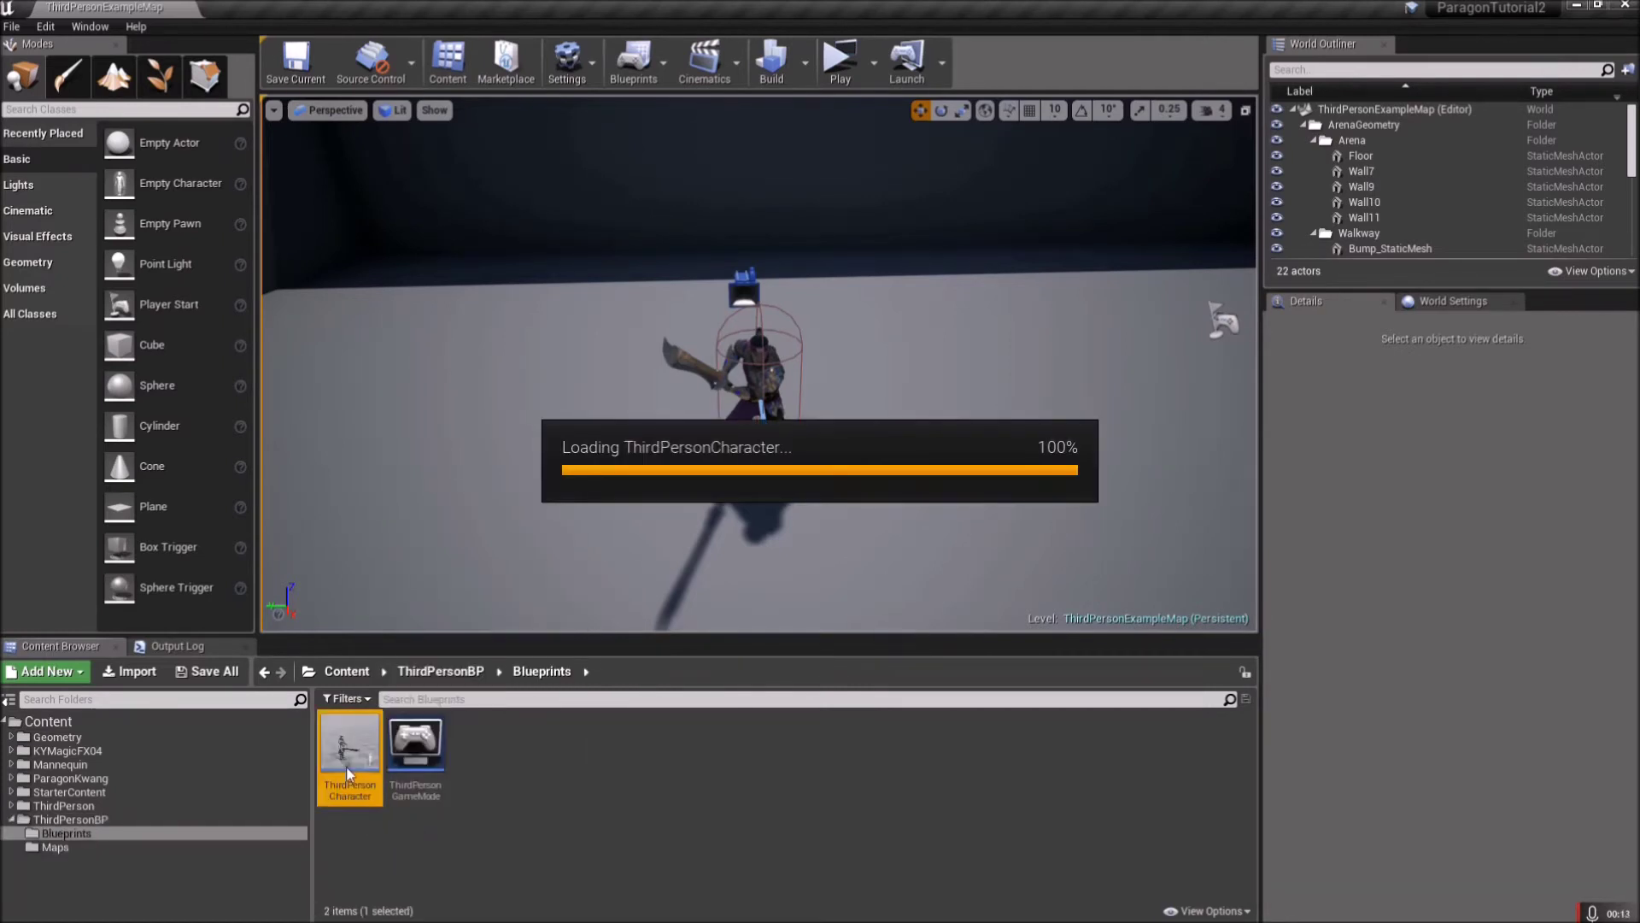
For InputAction Sprint in the Event Graph, set Max Walk Speed to 700 on Pressed and 300 on Released
{"action": "scroll", "coordinate": [825, 622], "scroll_direction": "down", "scroll_amount": 3}
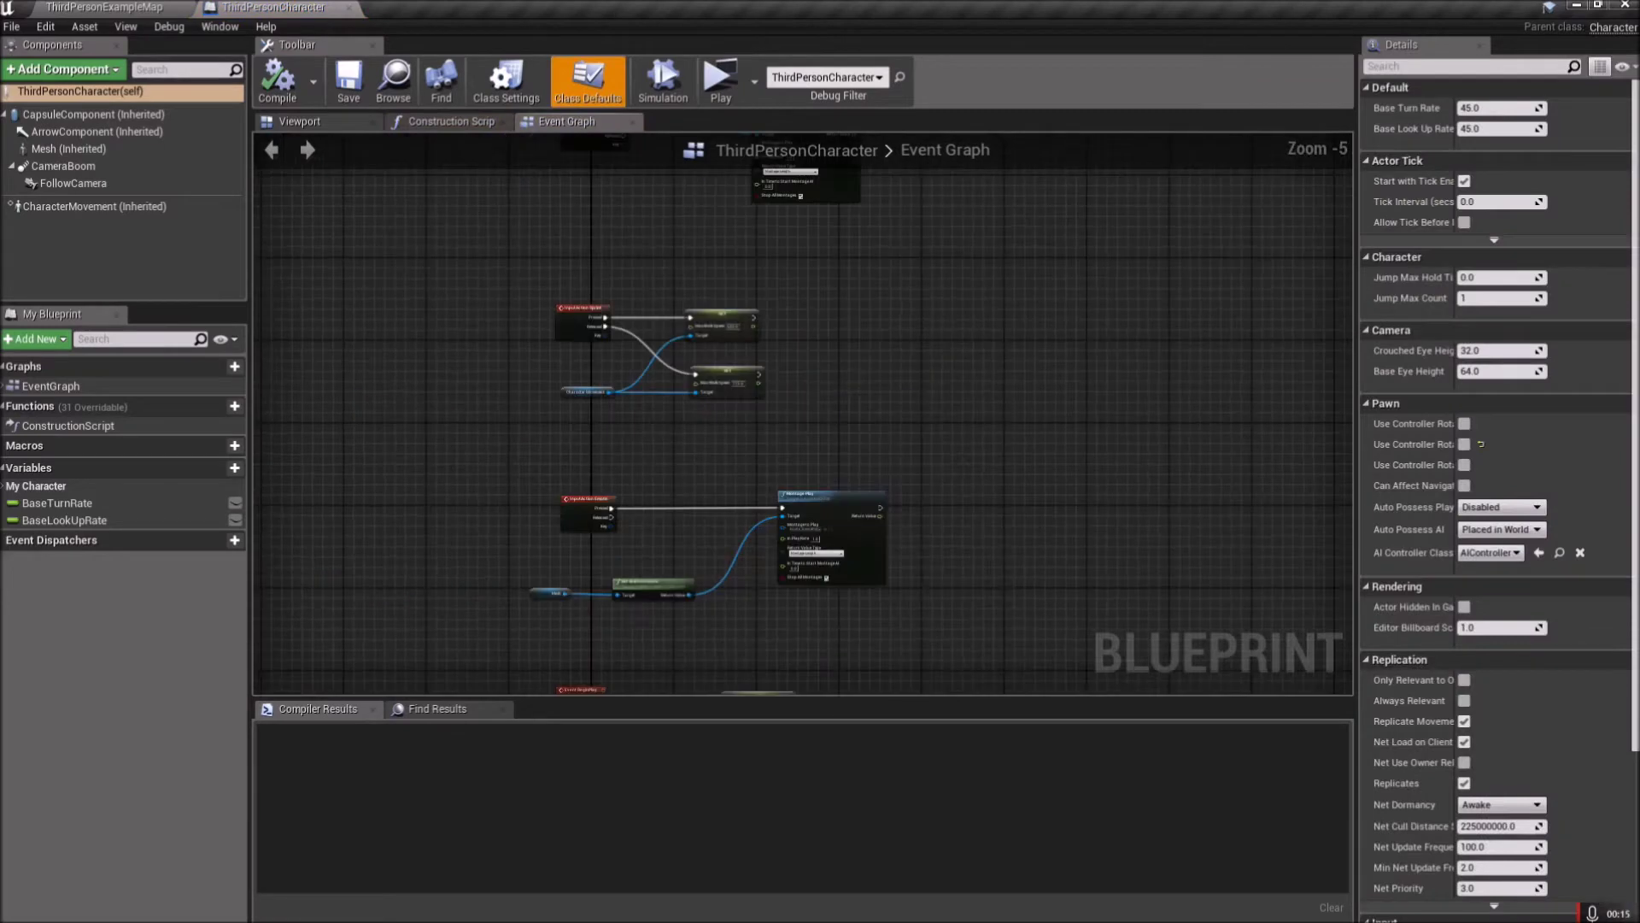
{"action": "right_click_drag", "start_coordinate": [1071, 540], "coordinate": [1056, 285]}
{"action": "right_click_drag", "start_coordinate": [1058, 340], "coordinate": [1120, 527]}
{"action": "right_click_drag", "start_coordinate": [963, 335], "coordinate": [1033, 467]}
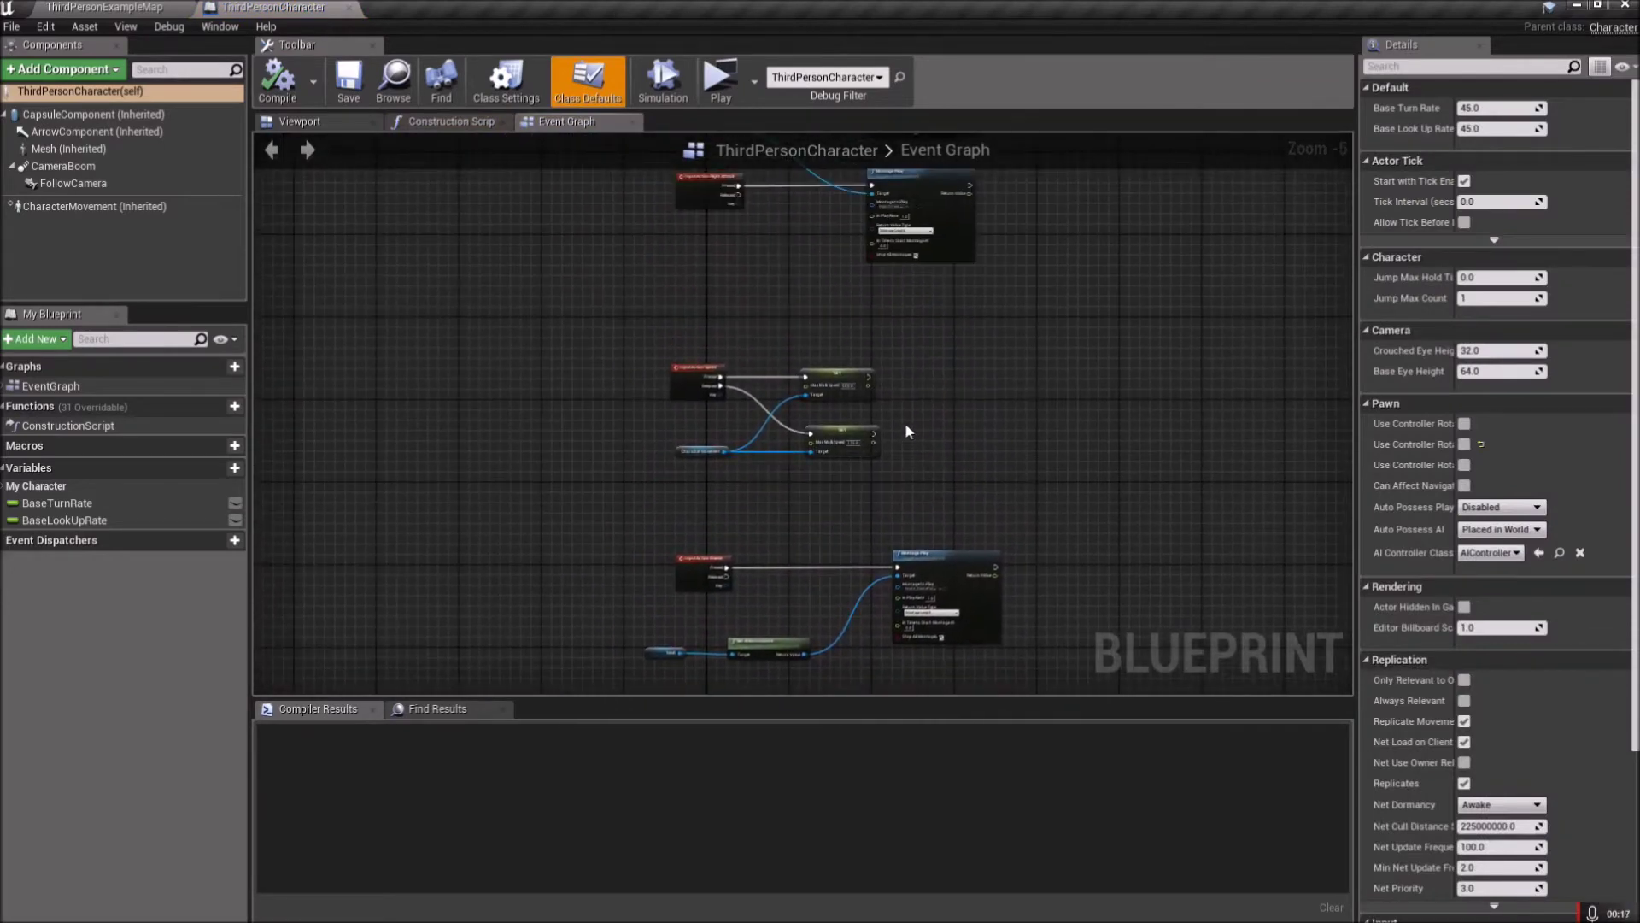
{"action": "scroll", "coordinate": [907, 417], "scroll_direction": "up", "scroll_amount": 5}
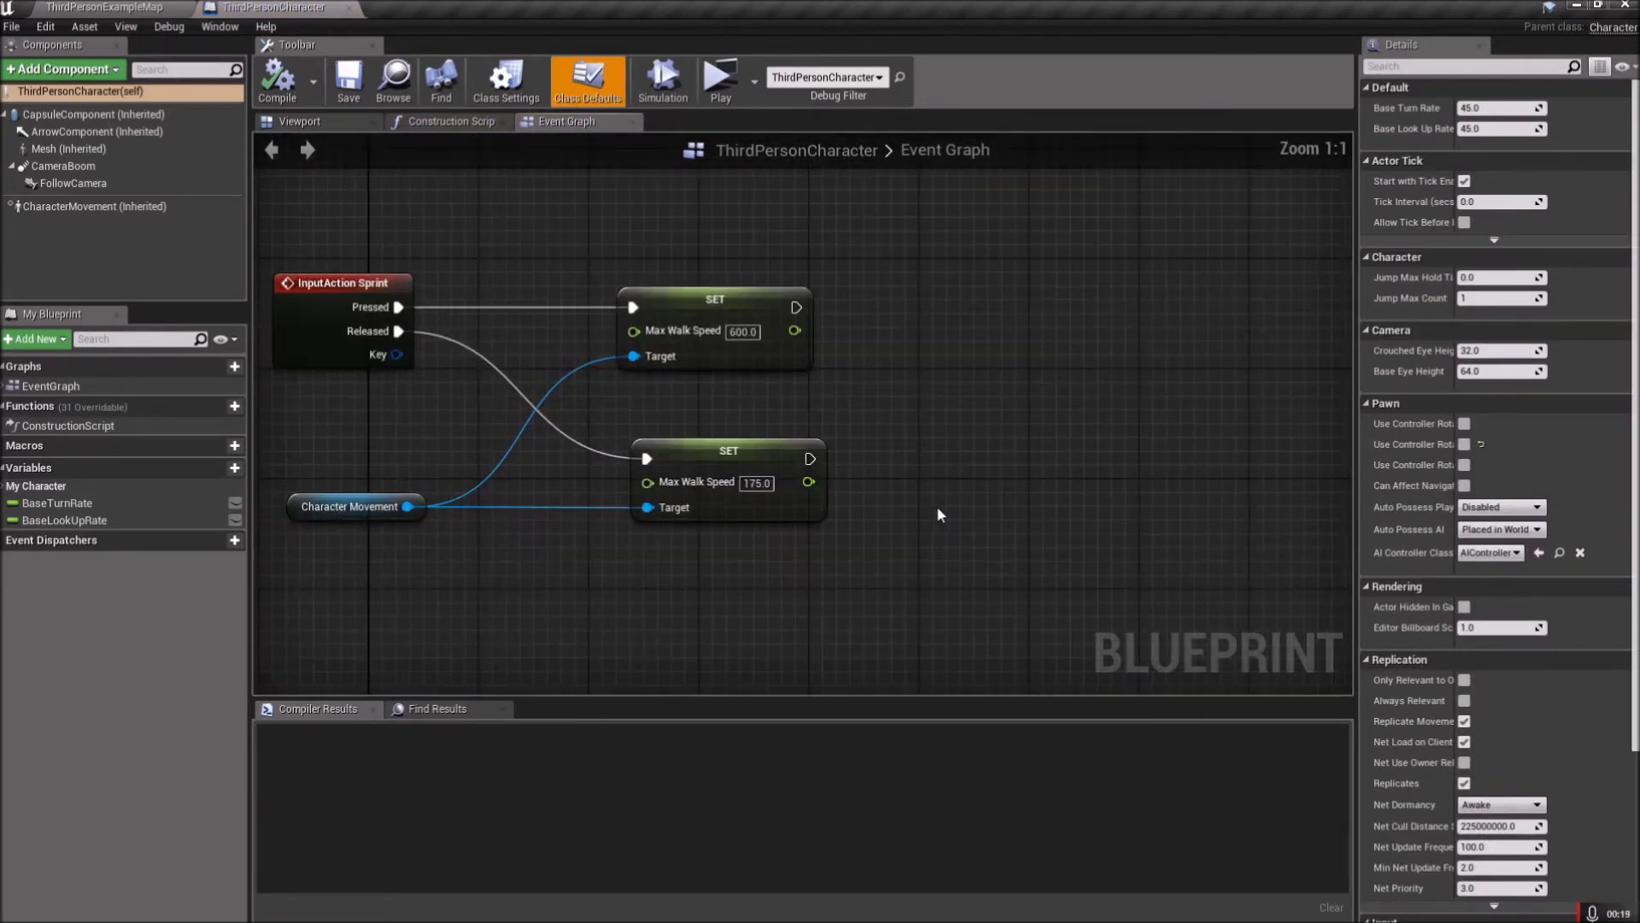
{"action": "right_click_drag", "start_coordinate": [937, 505], "coordinate": [1162, 510]}
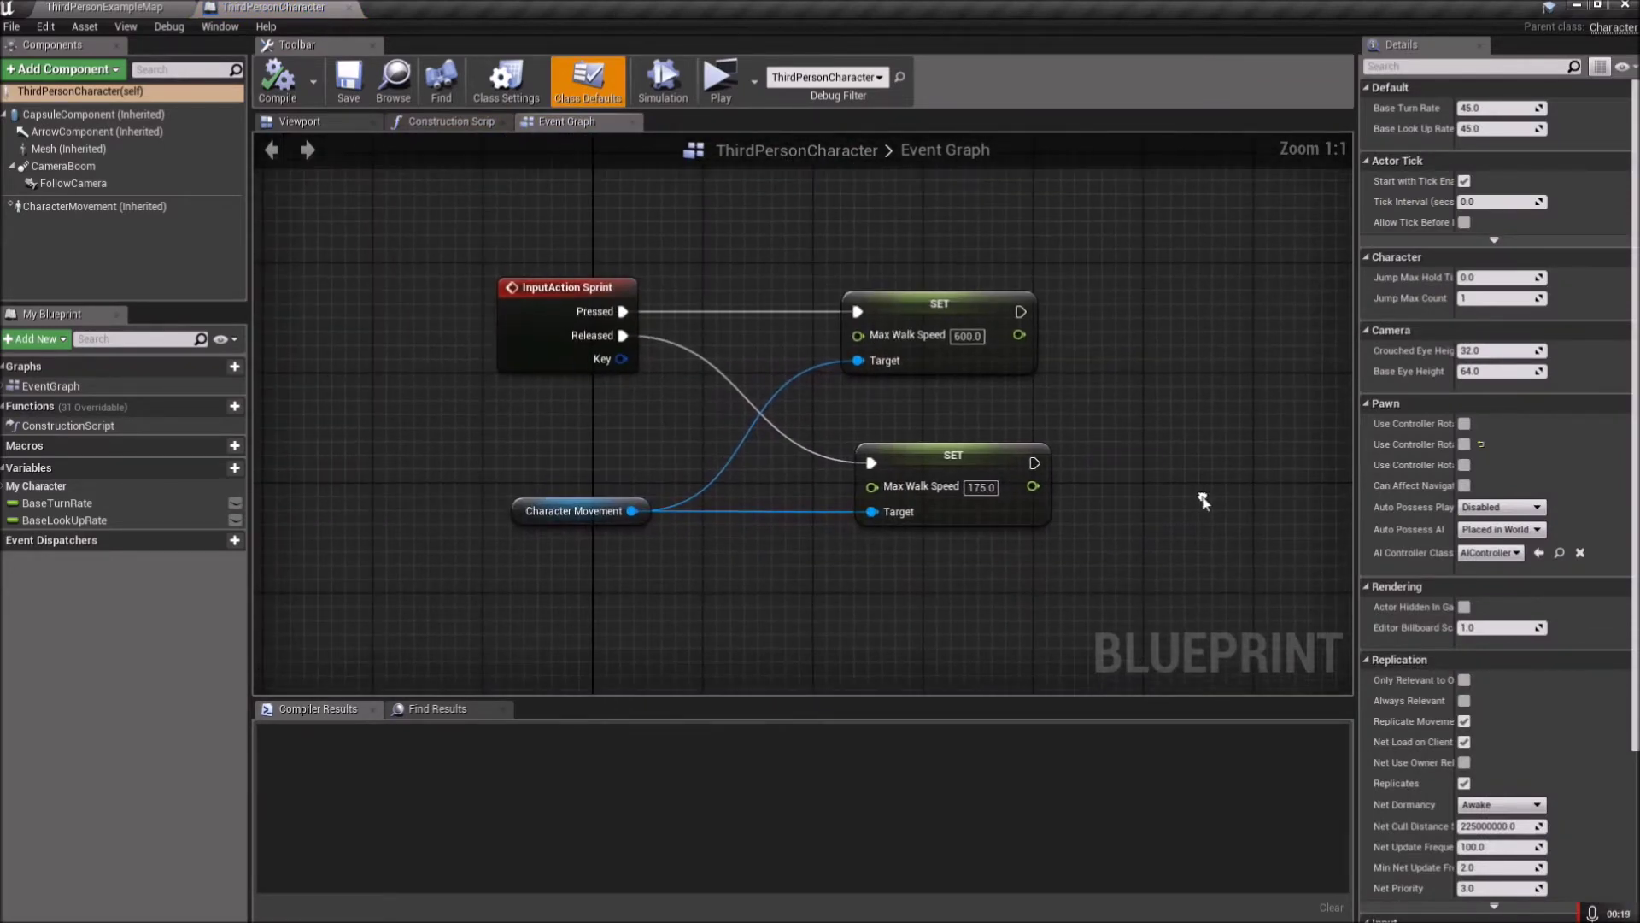
{"action": "left_click", "coordinate": [968, 338]}
{"action": "type", "text": "700"}
{"action": "key", "text": "Return"}
{"action": "left_click", "coordinate": [980, 487]}
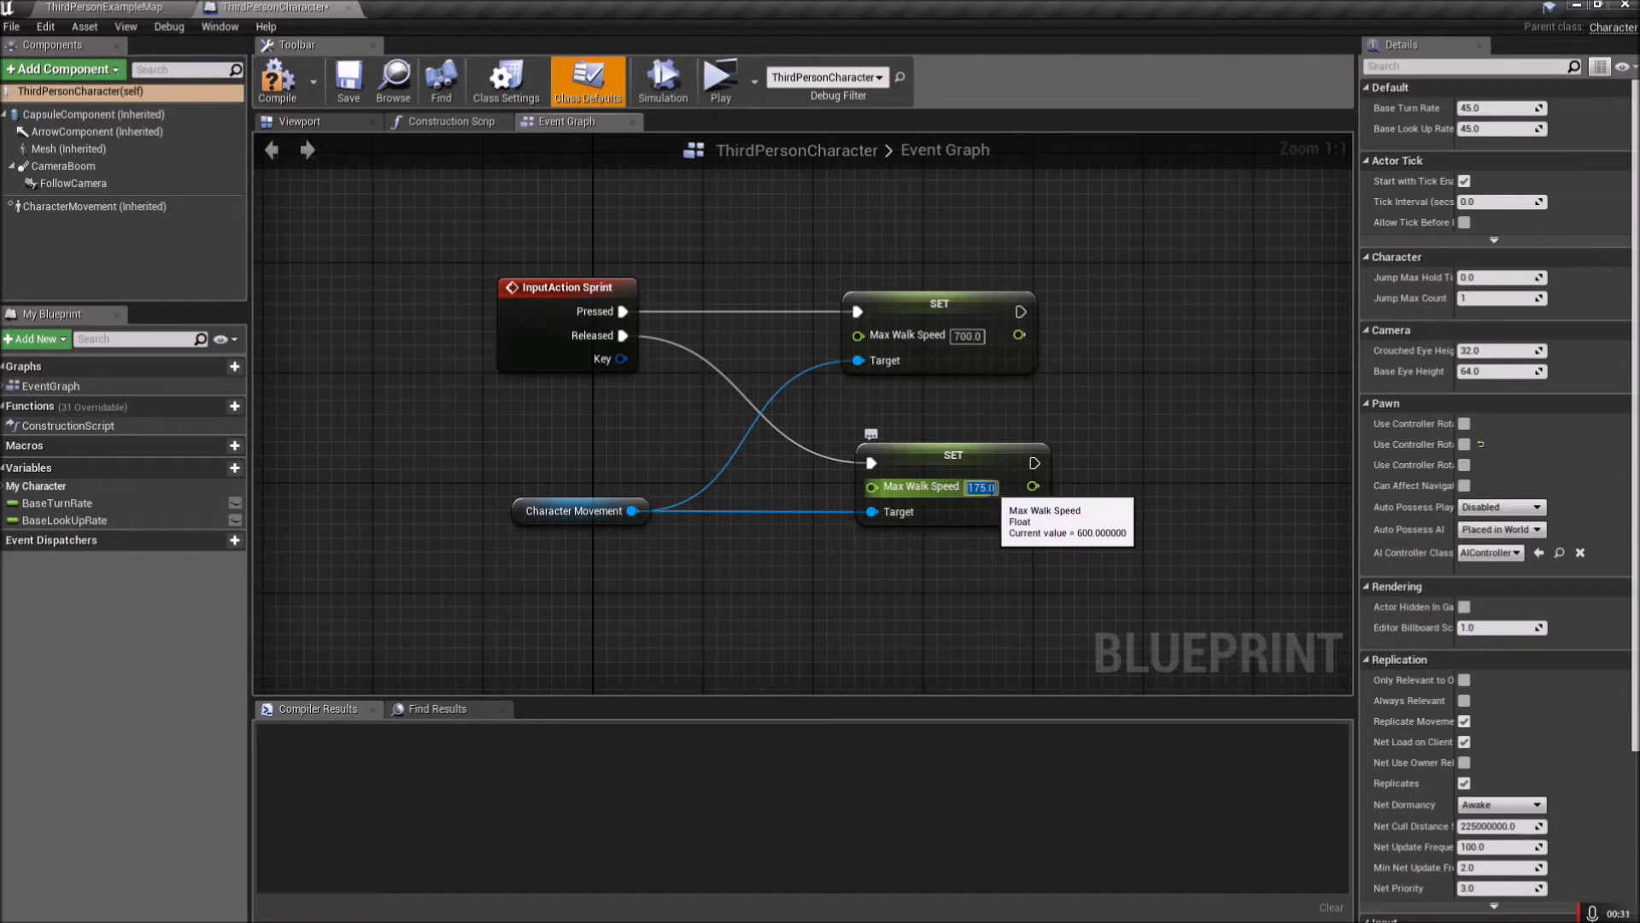
{"action": "type", "text": "300"}
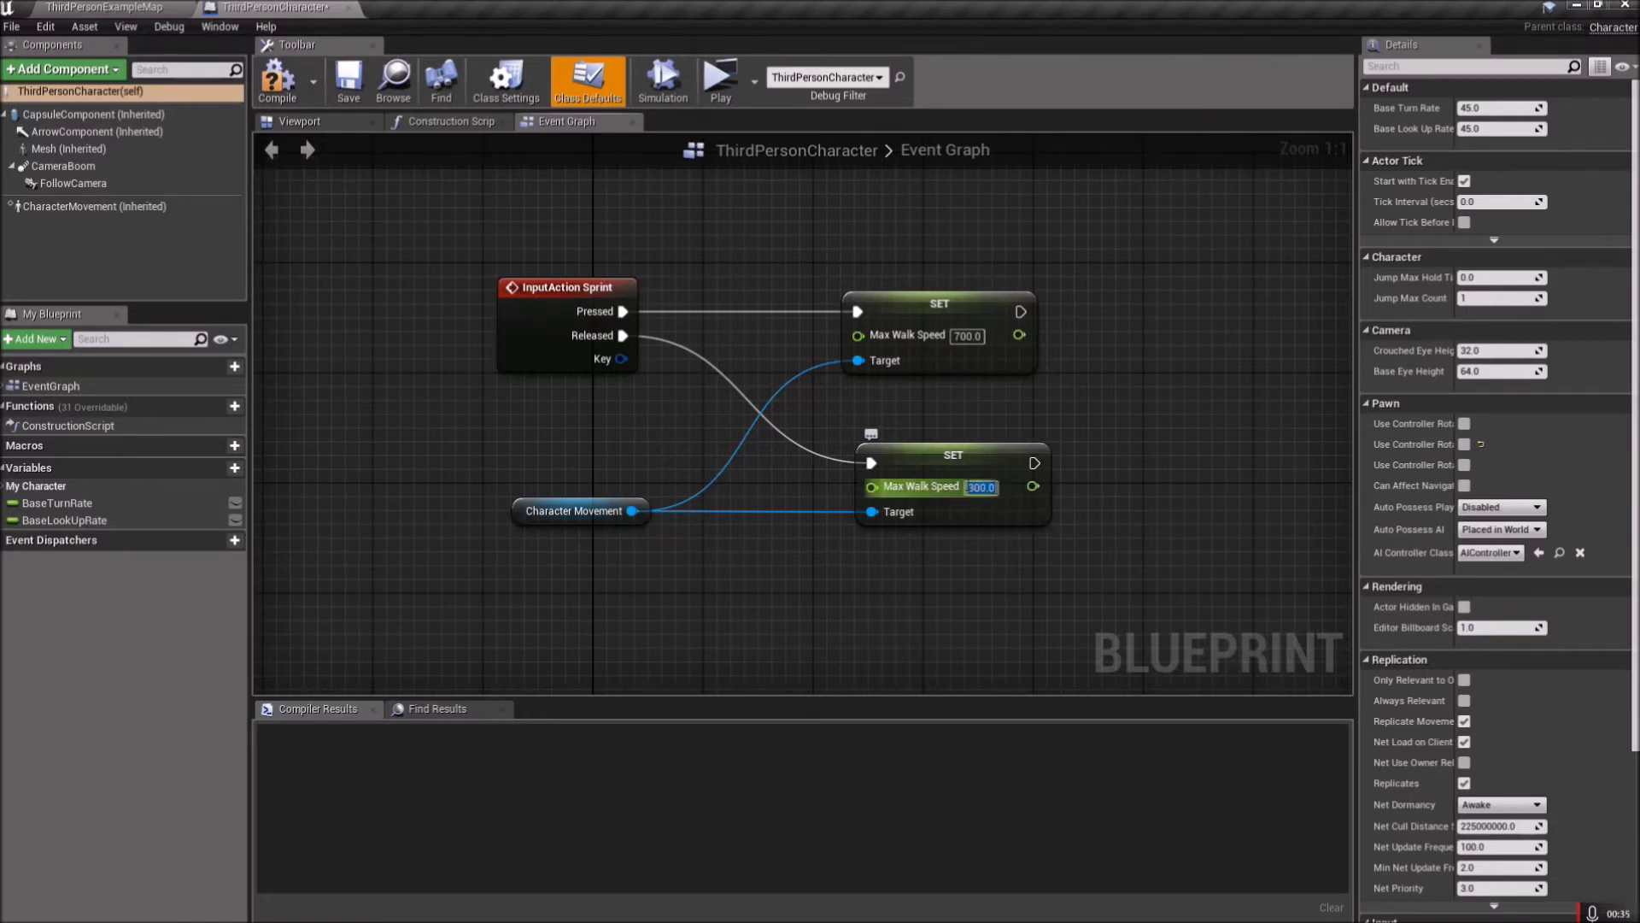
{"action": "left_click", "coordinate": [1176, 402]}
Set the Max Walk Speed driven by Event BeginPlay to 300, and compile and save the blueprint
{"action": "right_click_drag", "start_coordinate": [1176, 402], "coordinate": [1124, 318]}
{"action": "scroll", "coordinate": [1123, 435], "scroll_direction": "down", "scroll_amount": 2}
{"action": "right_click_drag", "start_coordinate": [1089, 472], "coordinate": [1059, 398]}
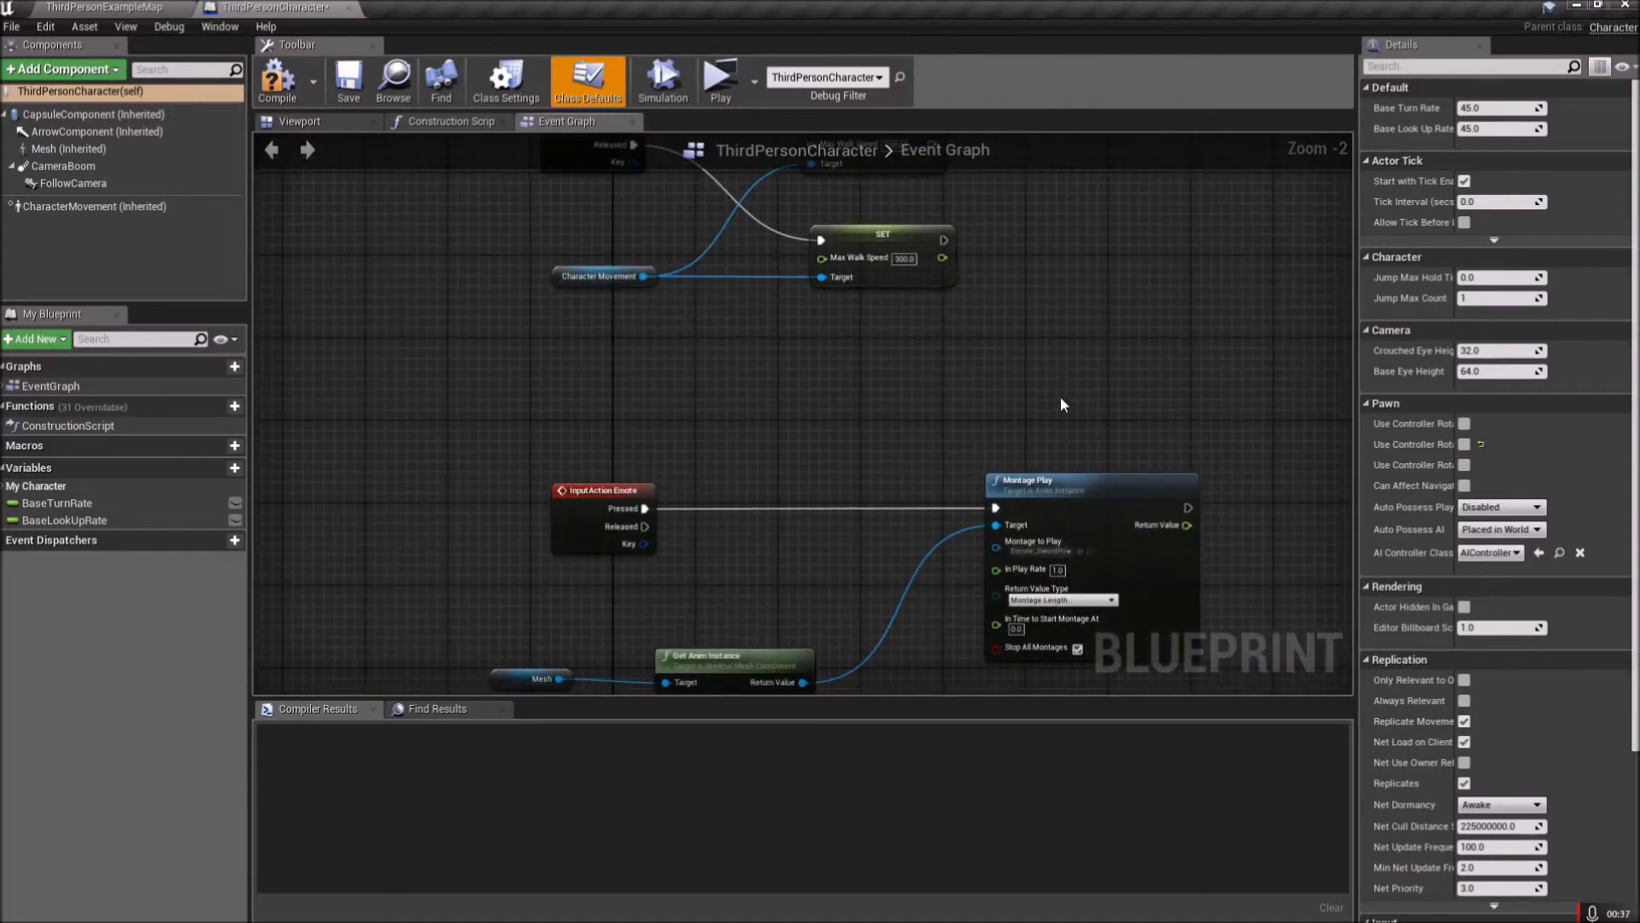
{"action": "scroll", "coordinate": [895, 496], "scroll_direction": "down", "scroll_amount": 3}
{"action": "right_click_drag", "start_coordinate": [1150, 566], "coordinate": [979, 278]}
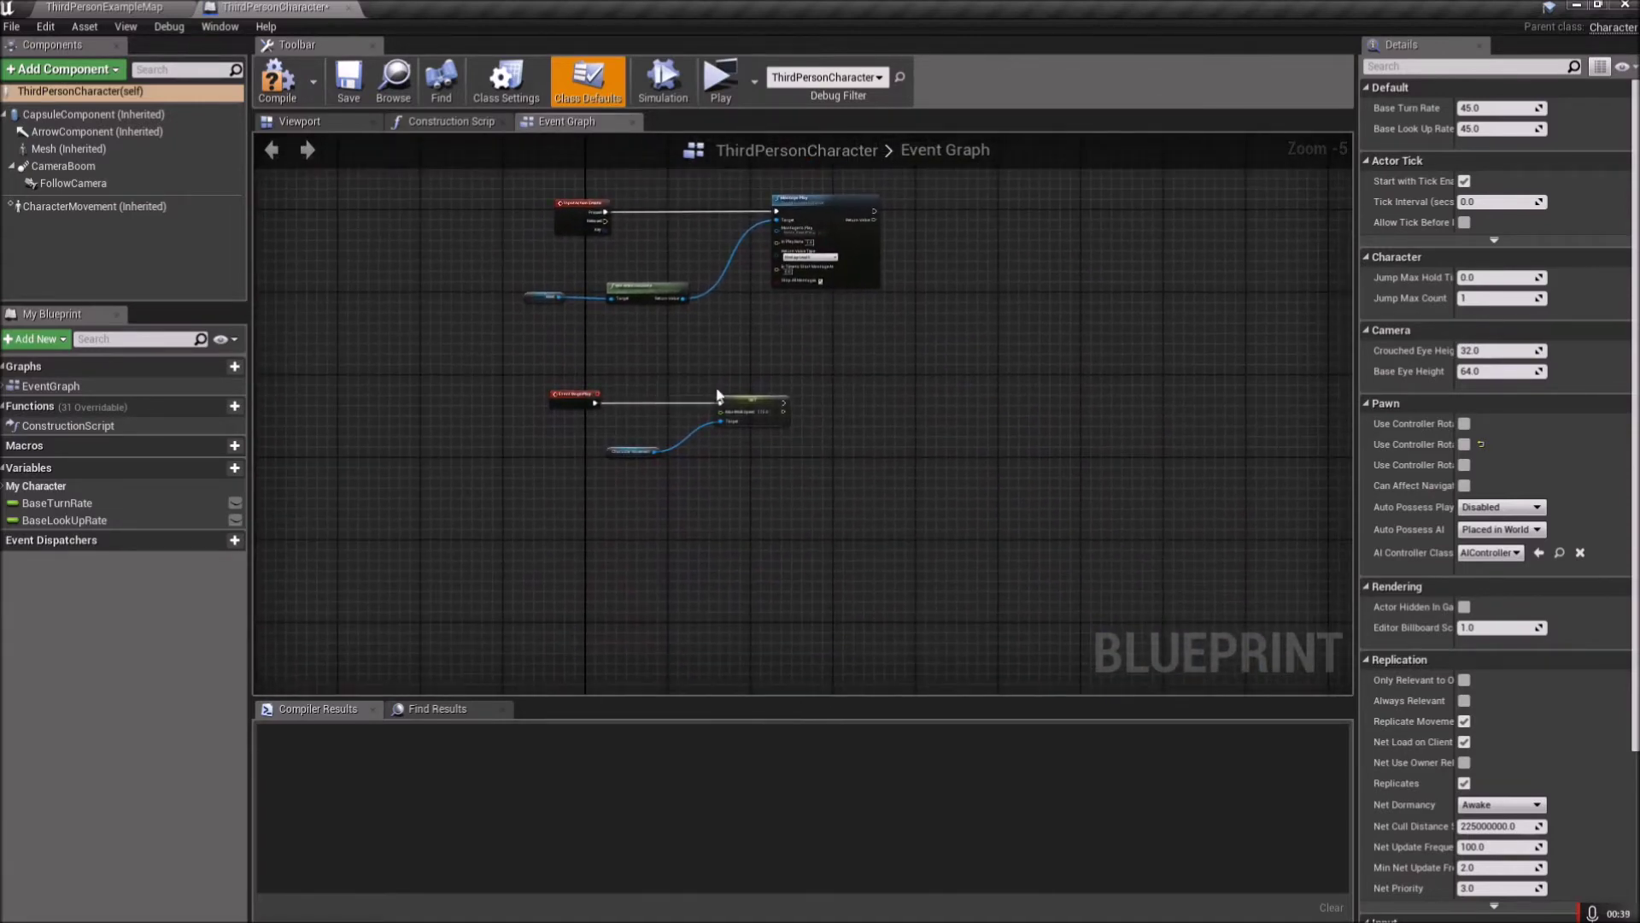
{"action": "scroll", "coordinate": [718, 395], "scroll_direction": "up", "scroll_amount": 5}
{"action": "left_click", "coordinate": [856, 404]}
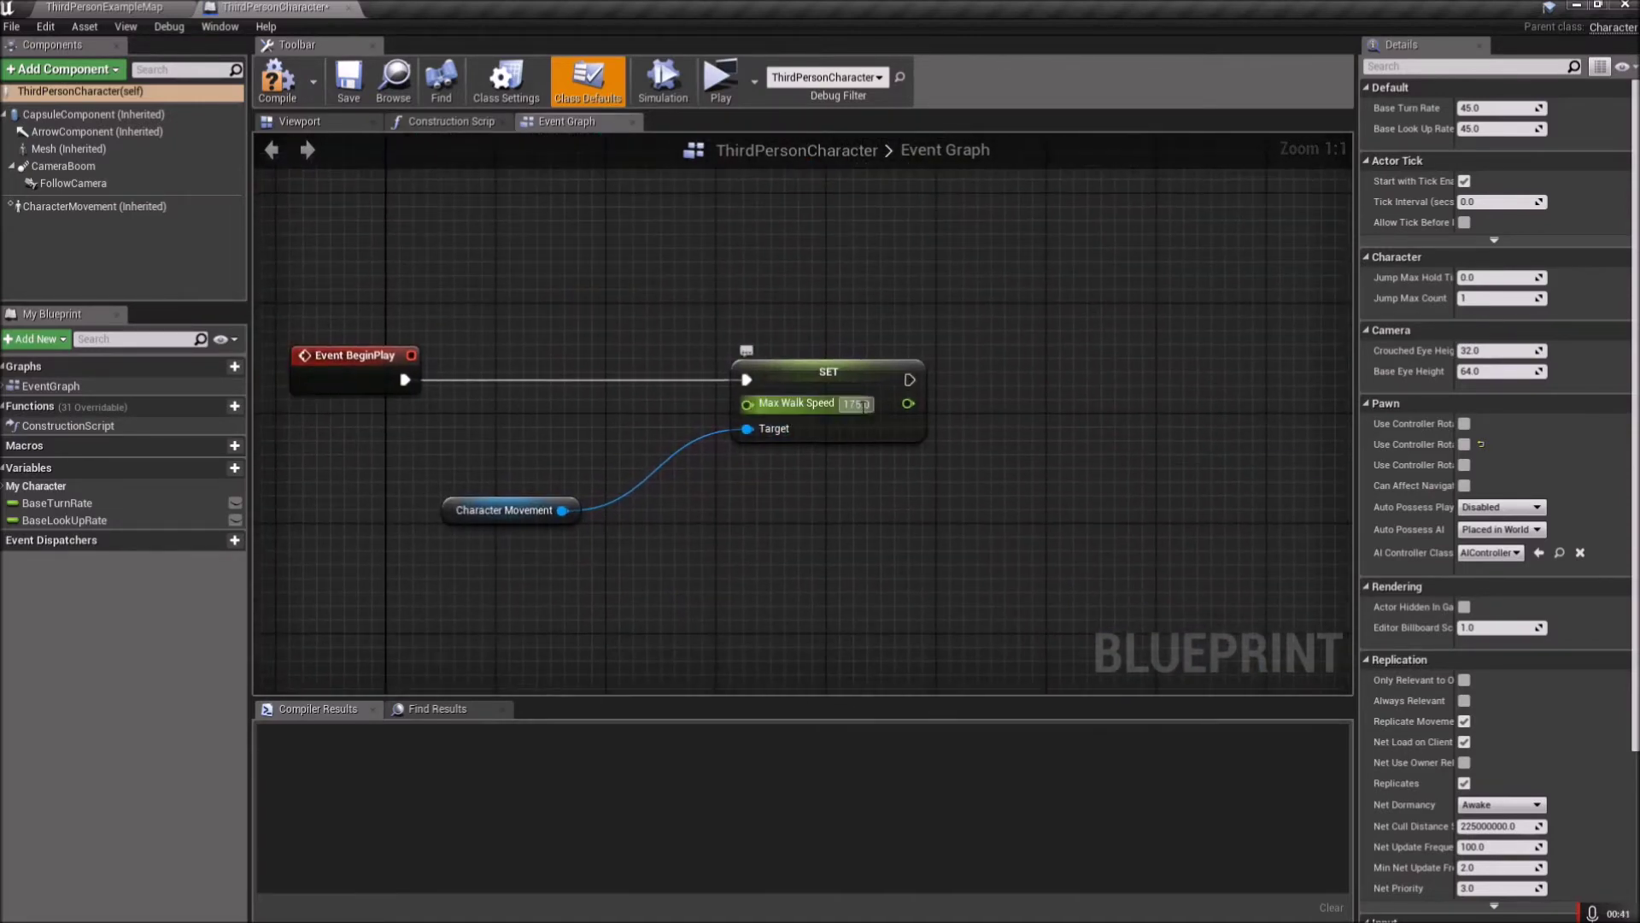
{"action": "type", "text": "300"}
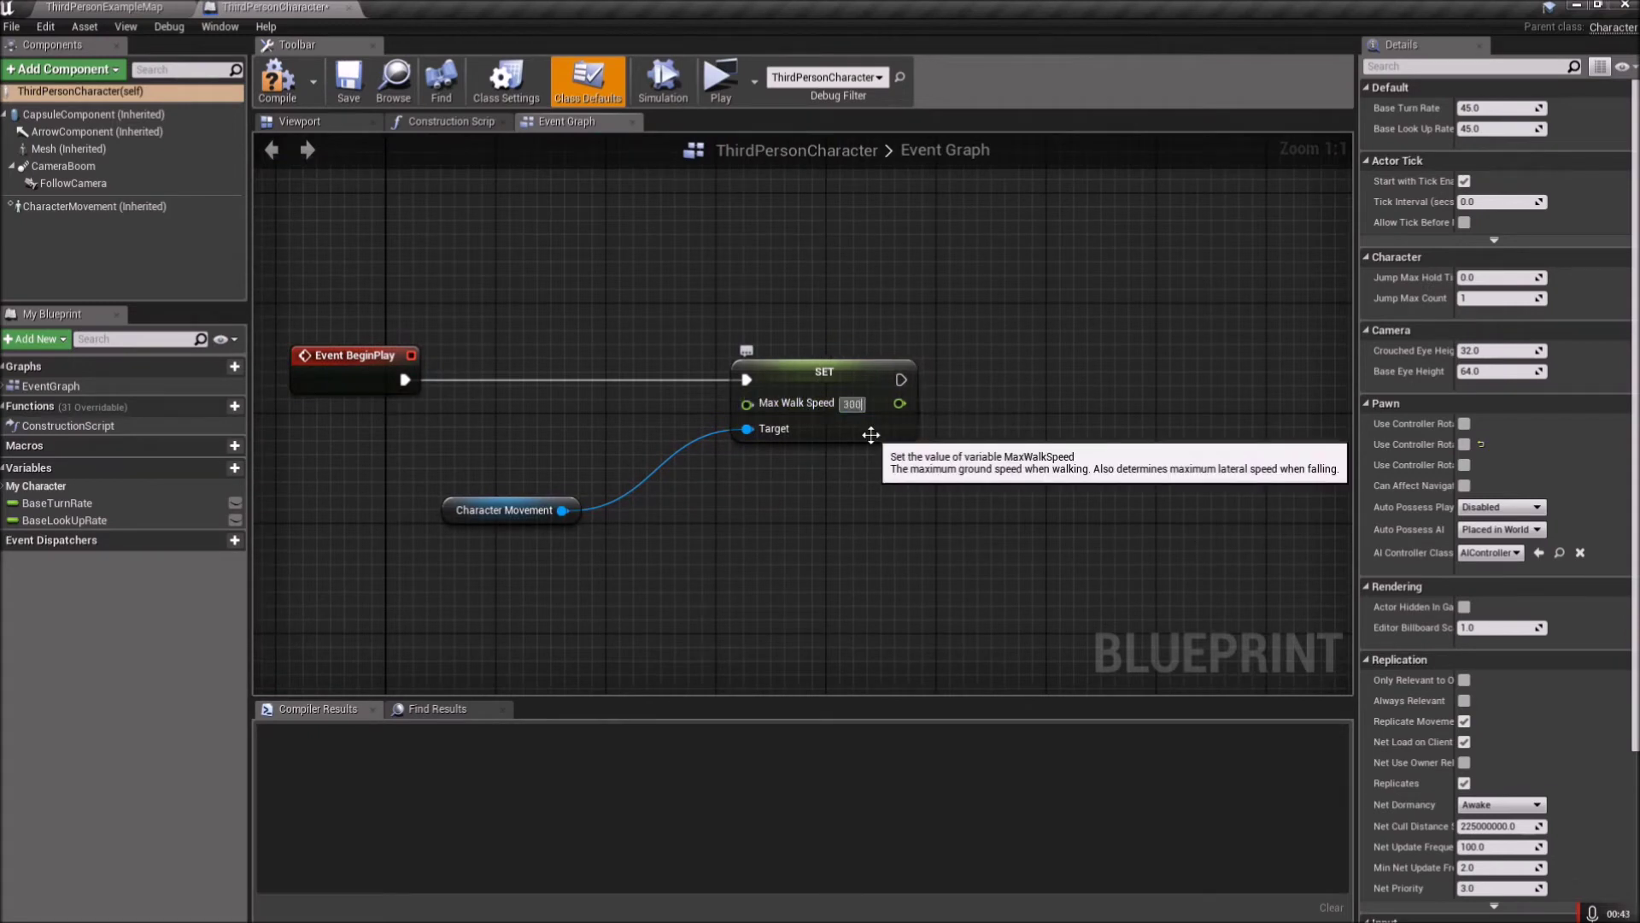
{"action": "left_click", "coordinate": [871, 504]}
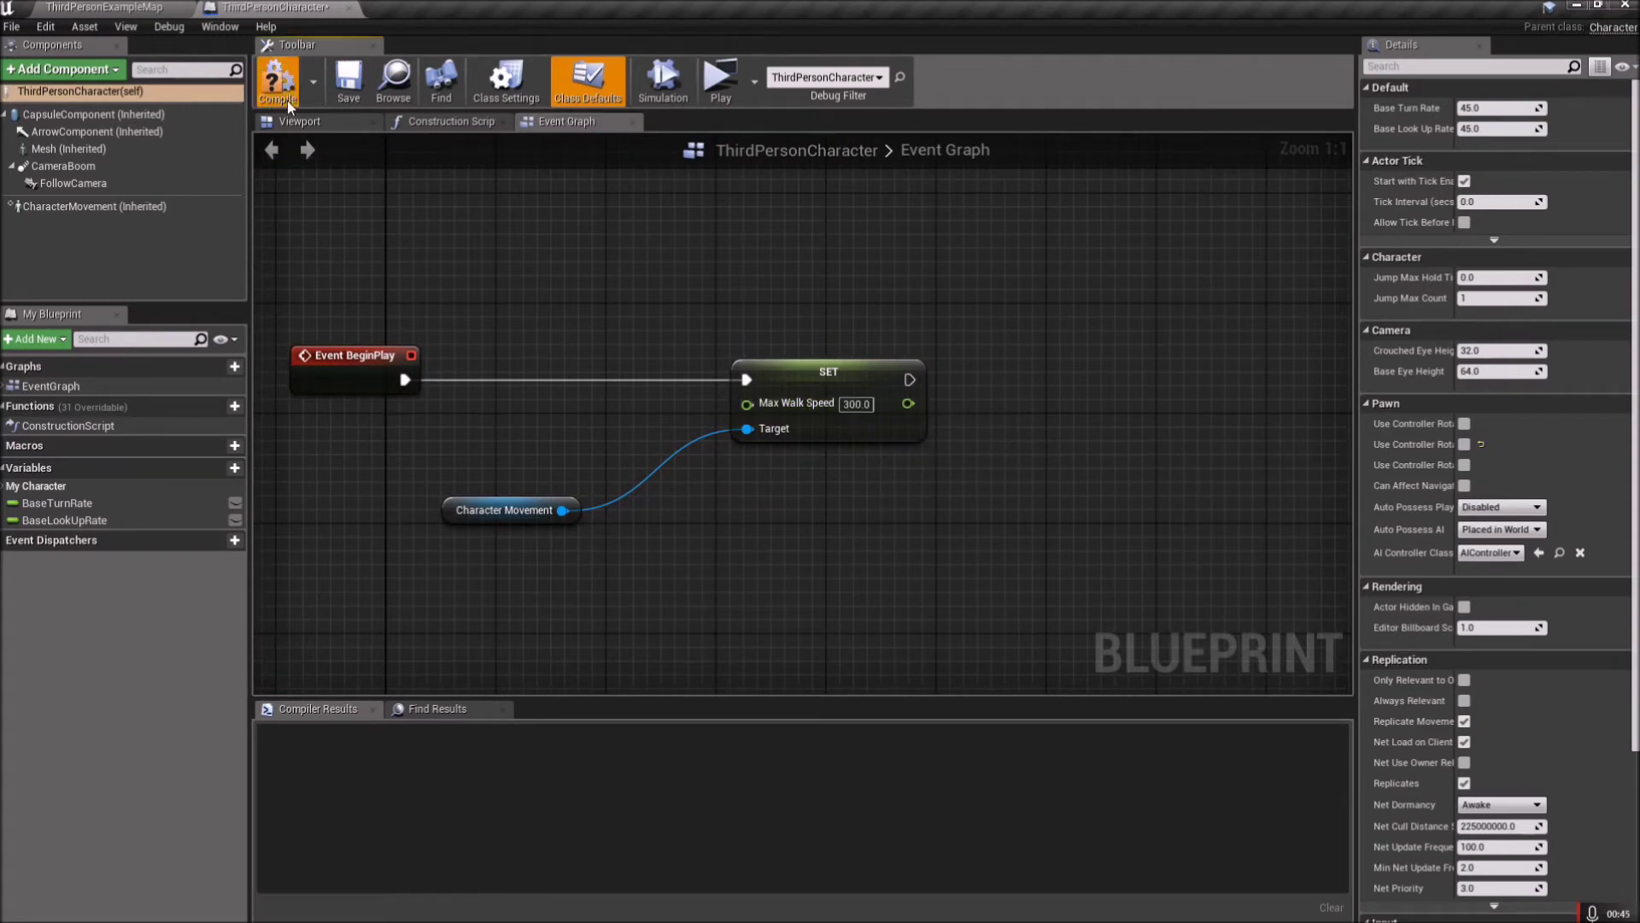
{"action": "left_click", "coordinate": [347, 85]}
Set the CharacterMovement component's default Max Walk Speed to 700 and compile the blueprint
{"action": "scroll", "coordinate": [690, 220], "scroll_direction": "down", "scroll_amount": 3}
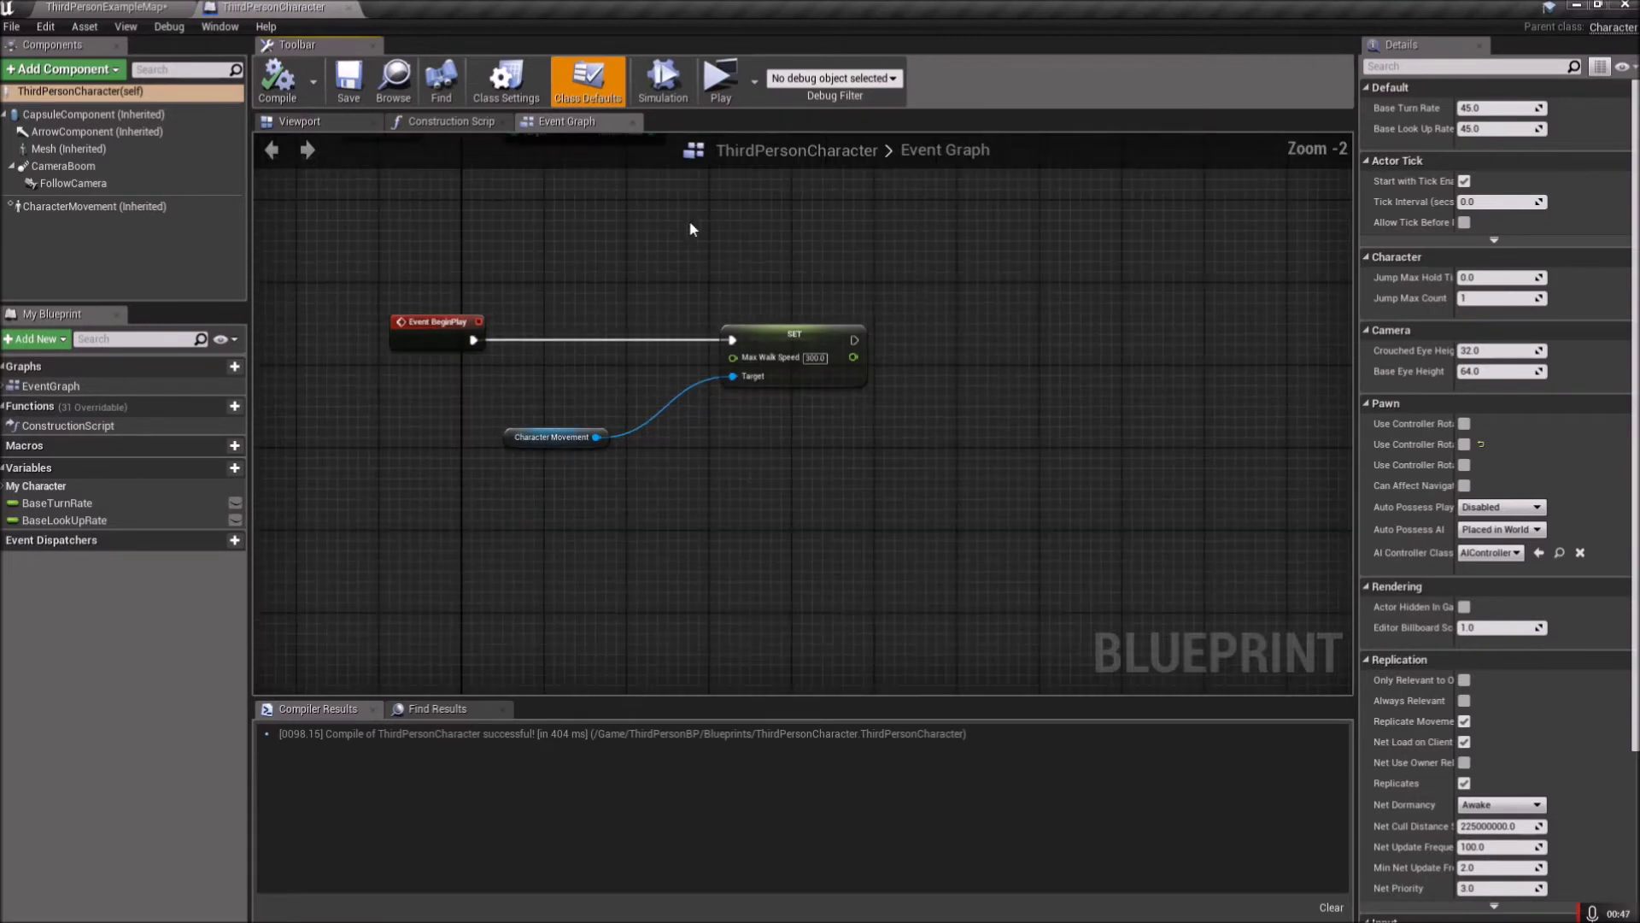
{"action": "right_click_drag", "start_coordinate": [995, 183], "coordinate": [1033, 551]}
{"action": "scroll", "coordinate": [1109, 471], "scroll_direction": "down", "scroll_amount": 3}
{"action": "right_click_drag", "start_coordinate": [1183, 393], "coordinate": [1017, 479]}
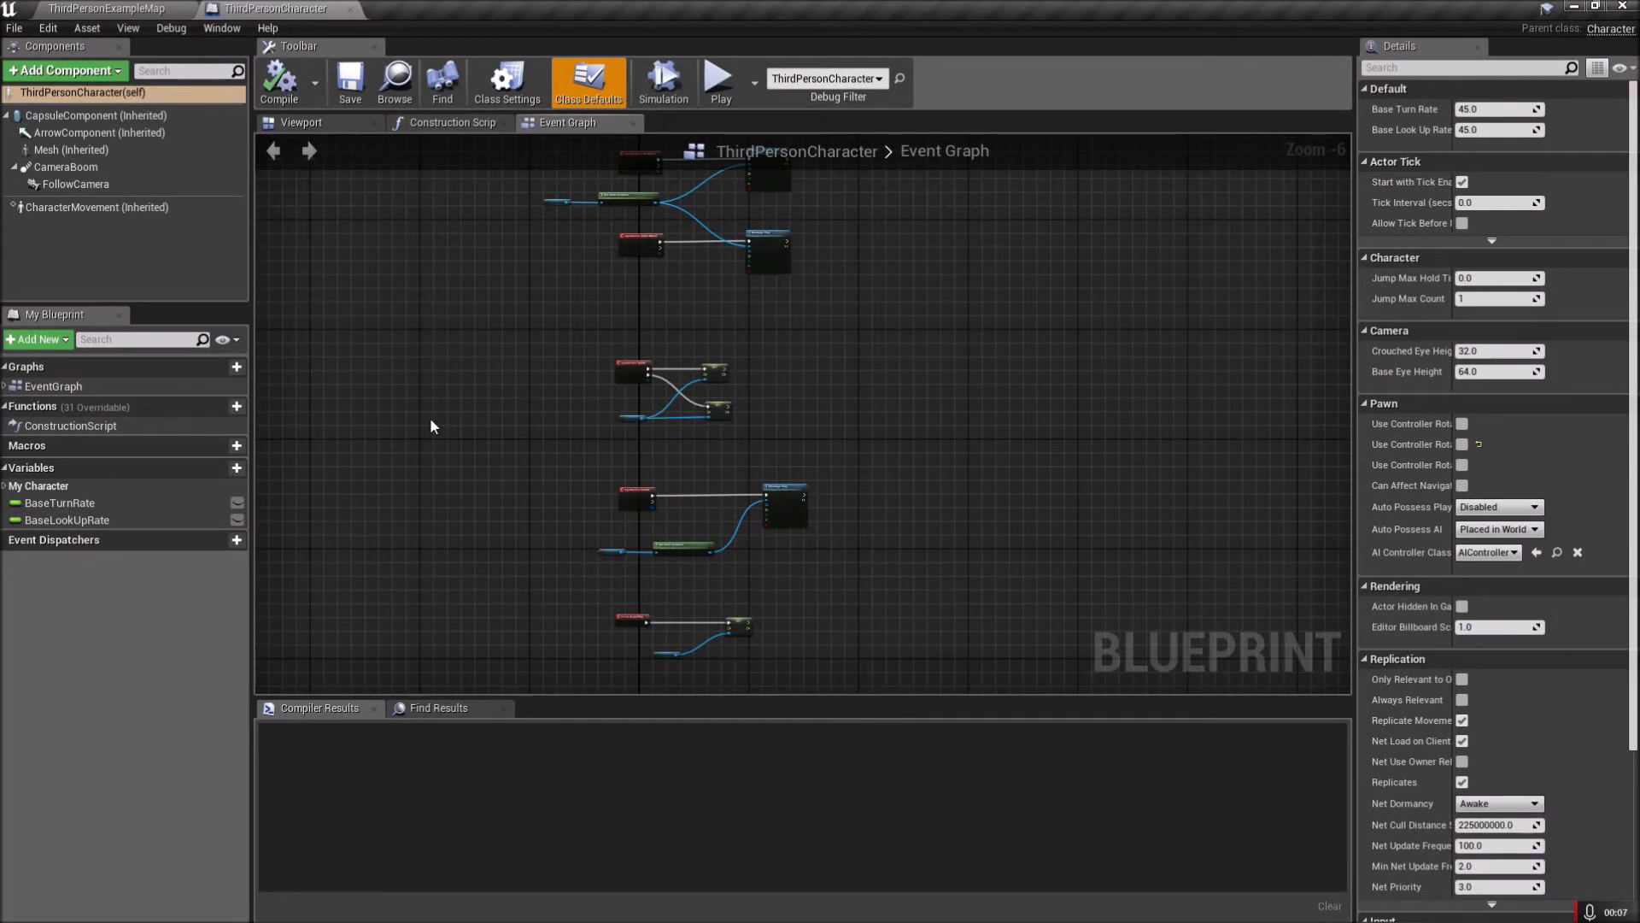
{"action": "left_click", "coordinate": [121, 213]}
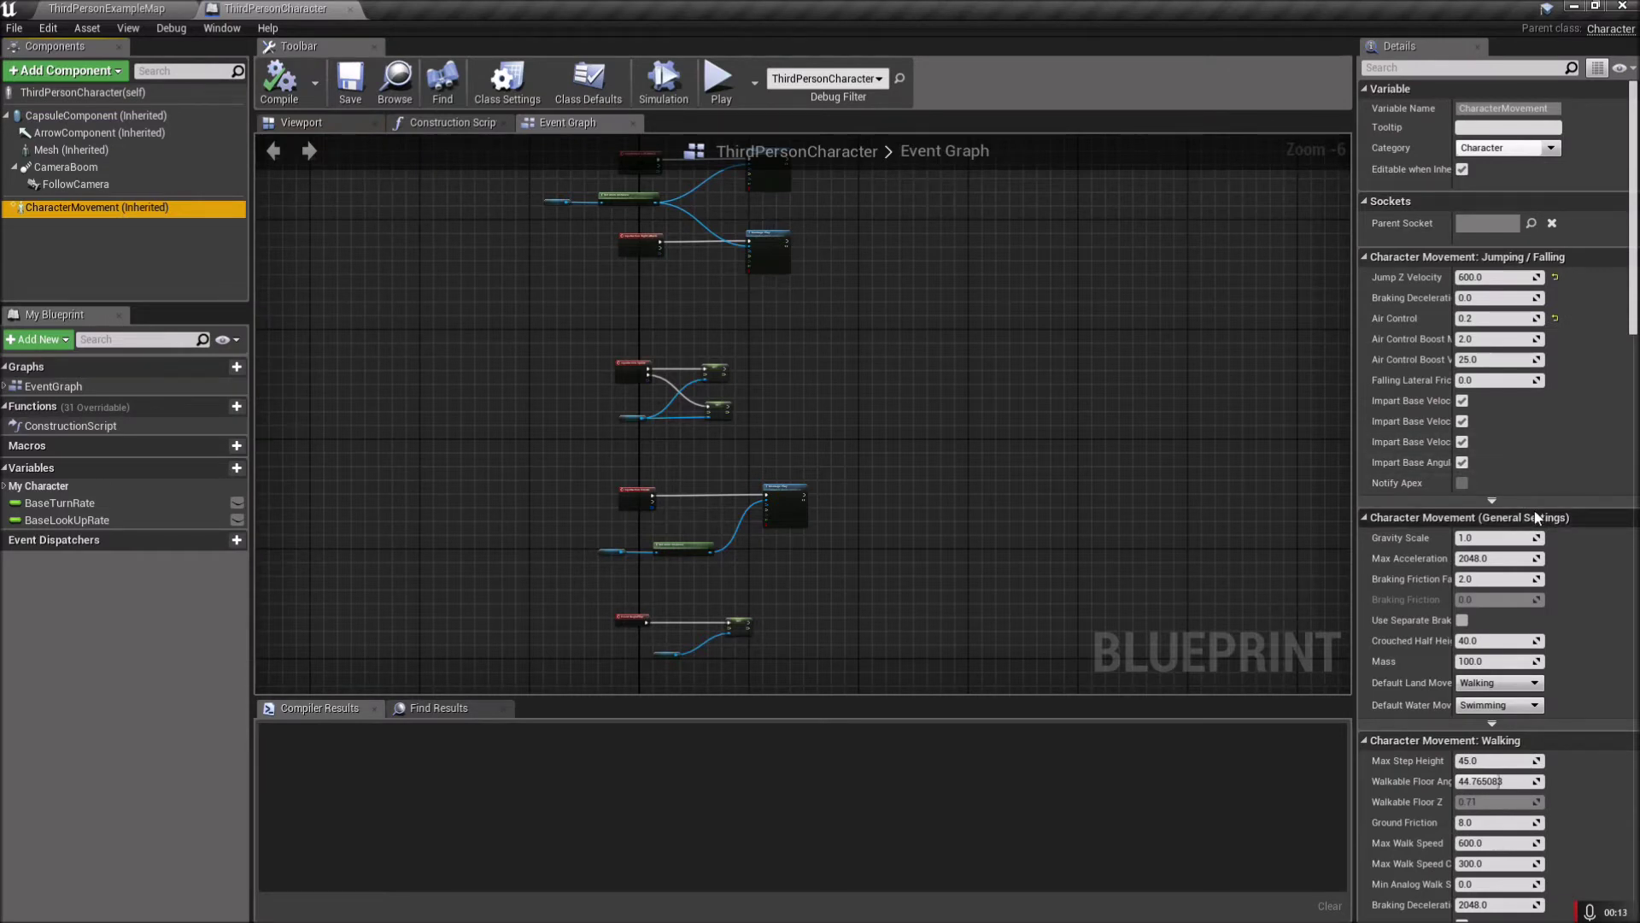
{"action": "scroll", "coordinate": [1555, 567], "scroll_direction": "down", "scroll_amount": 2}
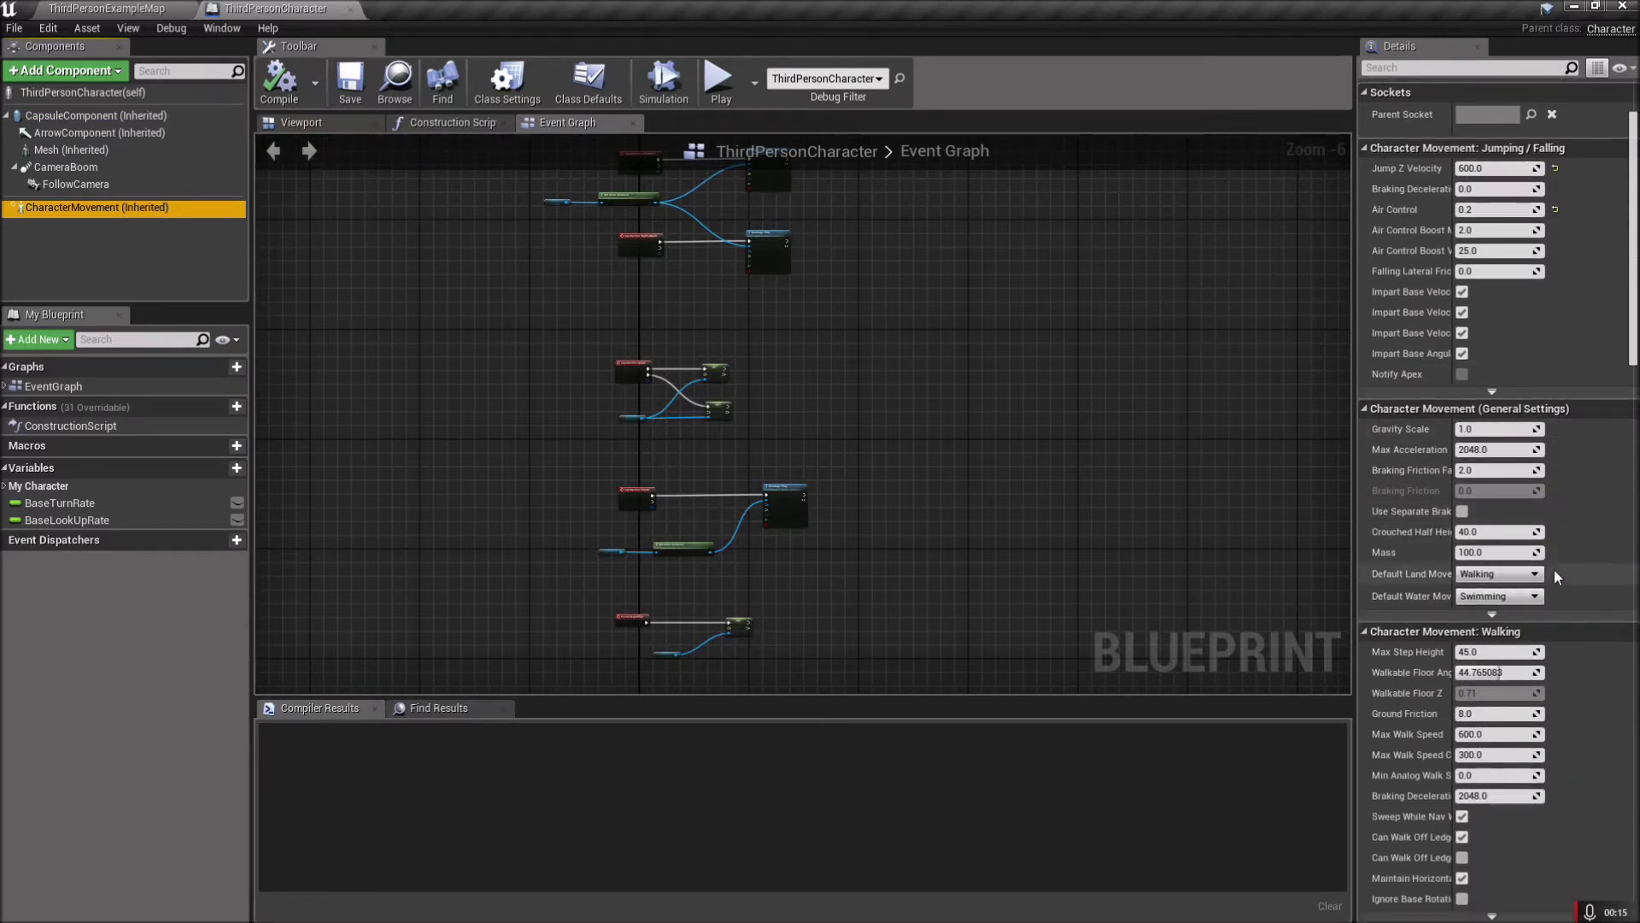
{"action": "scroll", "coordinate": [1555, 571], "scroll_direction": "down", "scroll_amount": 1}
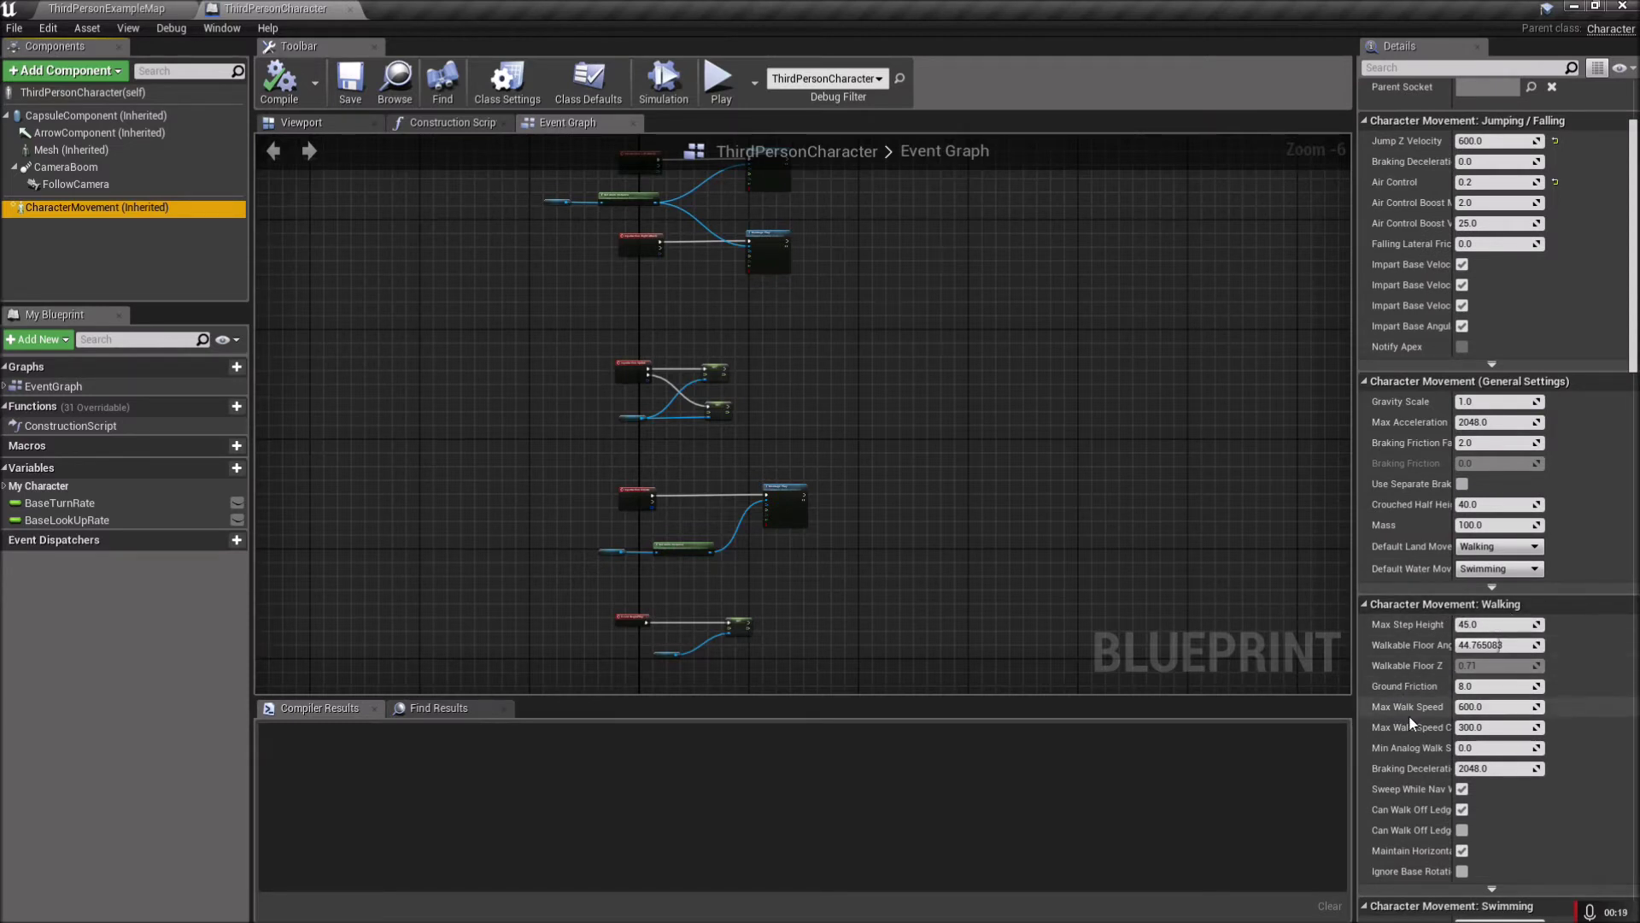
{"action": "left_click", "coordinate": [1486, 707]}
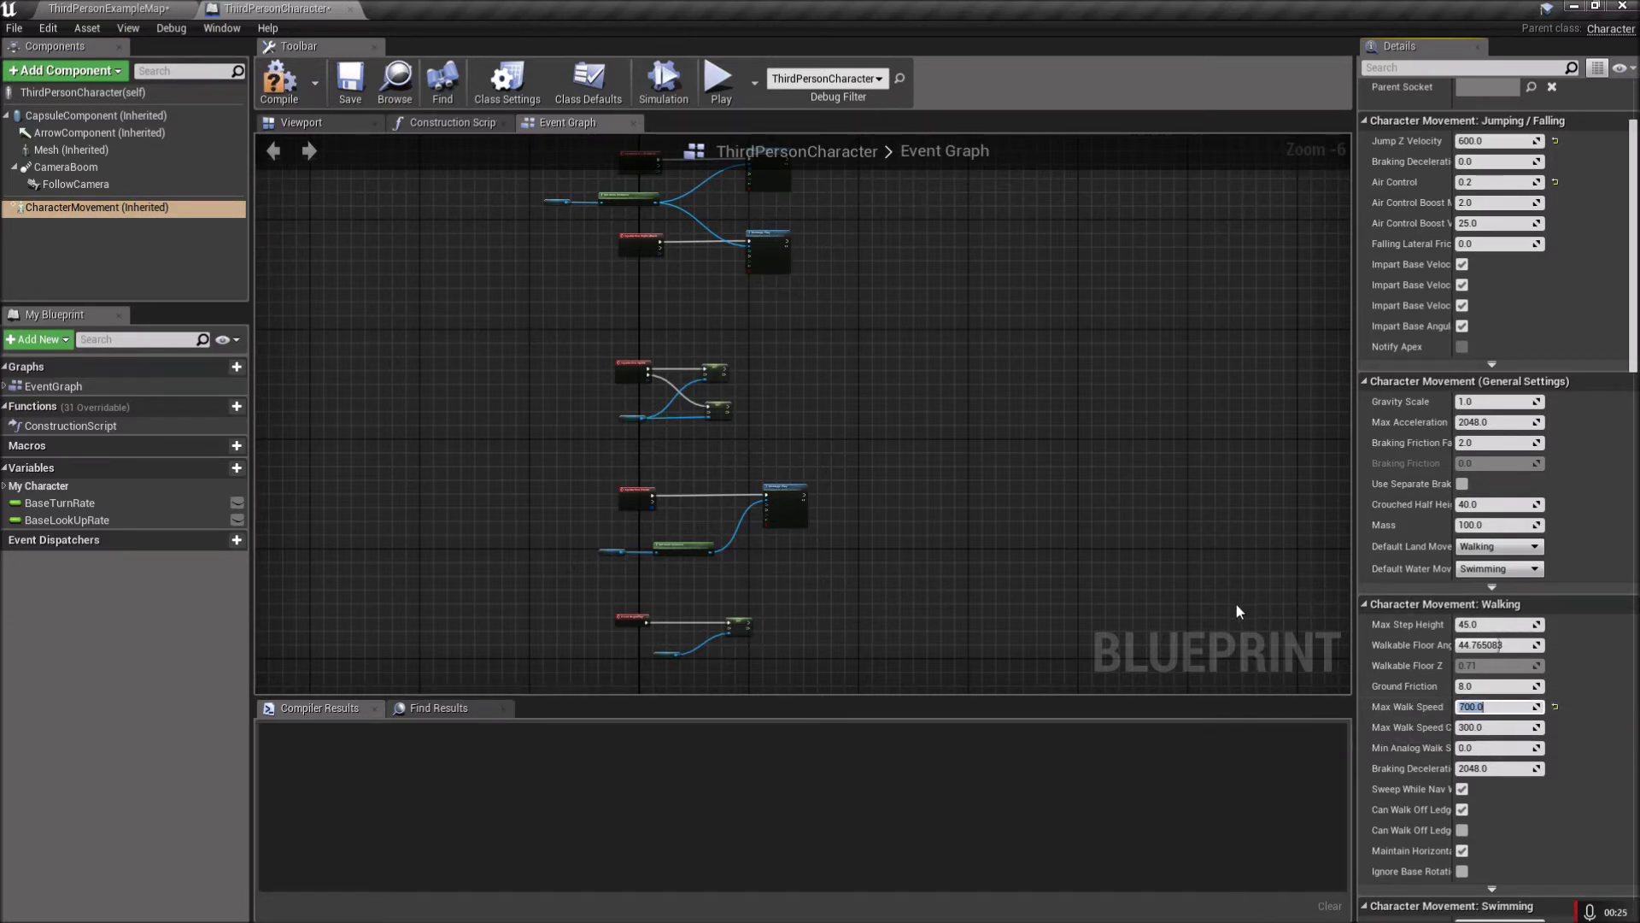
{"action": "left_click", "coordinate": [280, 94]}
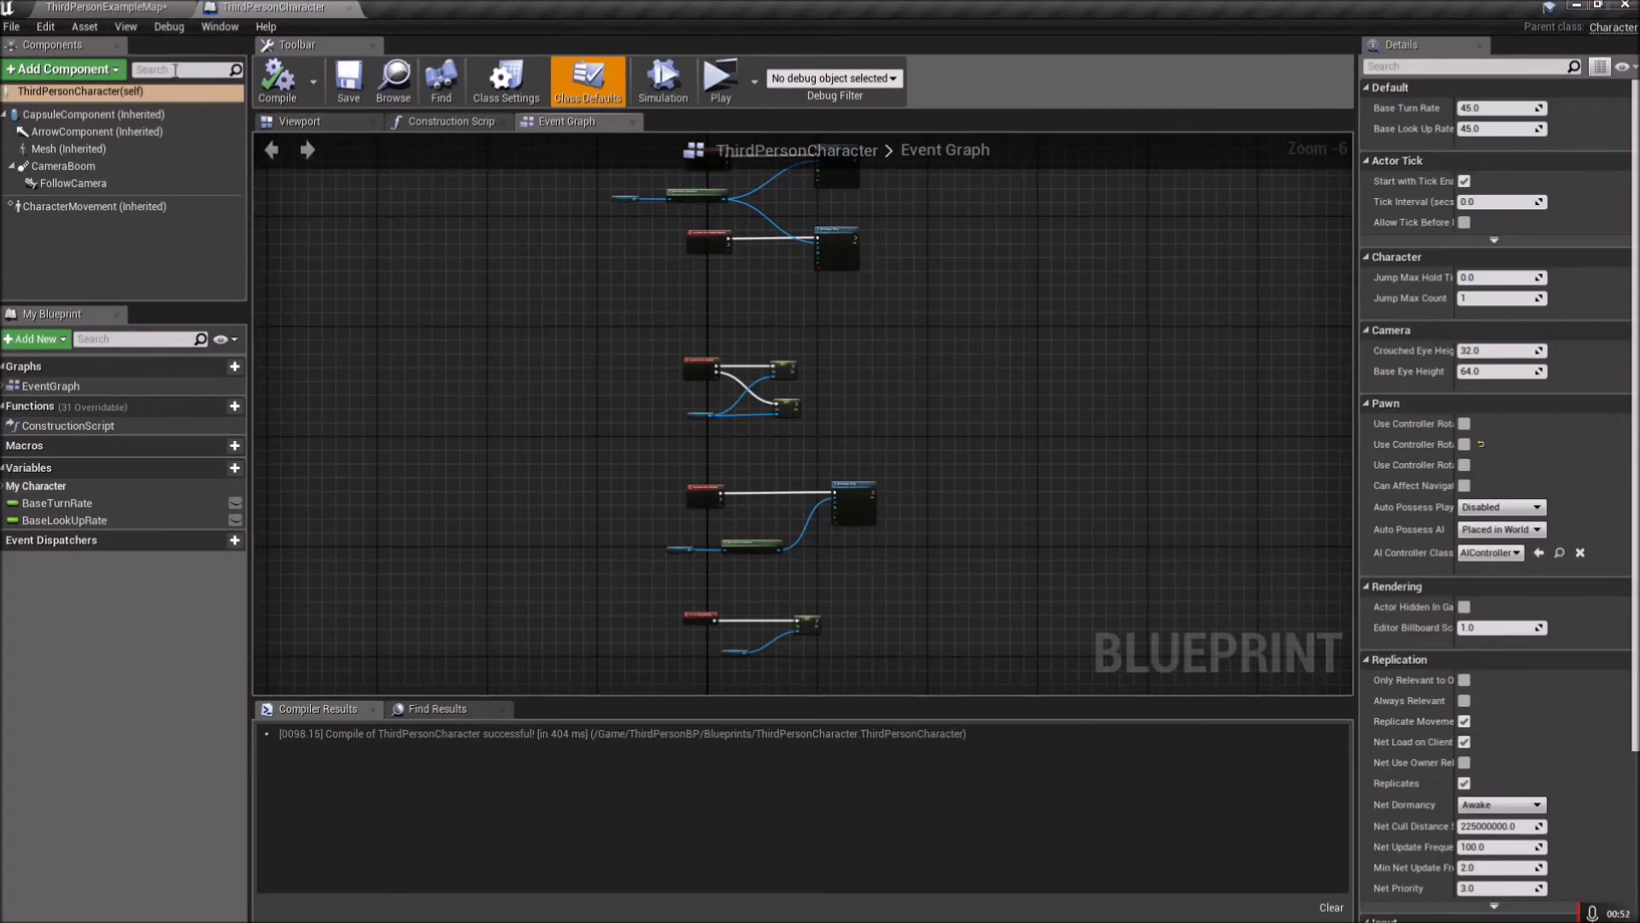
Return to the level editor and open the ThirdPerson_IdleRun_2D blend space from the Mannequin/Animations folder
{"action": "left_click", "coordinate": [107, 7]}
{"action": "left_click", "coordinate": [376, 671]}
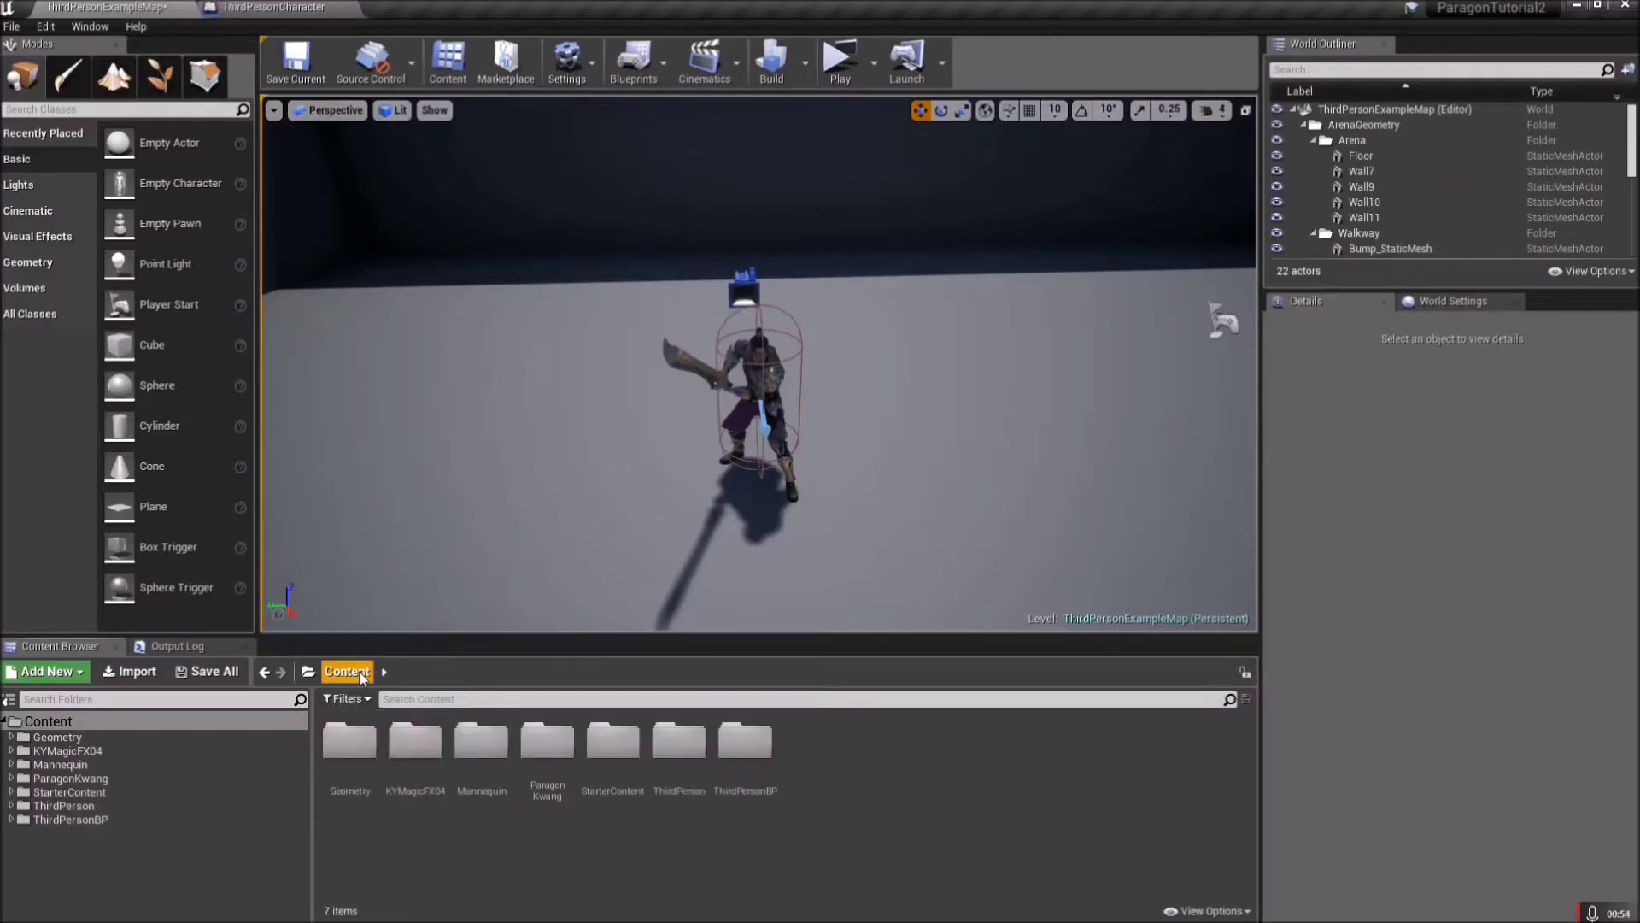
{"action": "double_click", "coordinate": [476, 806]}
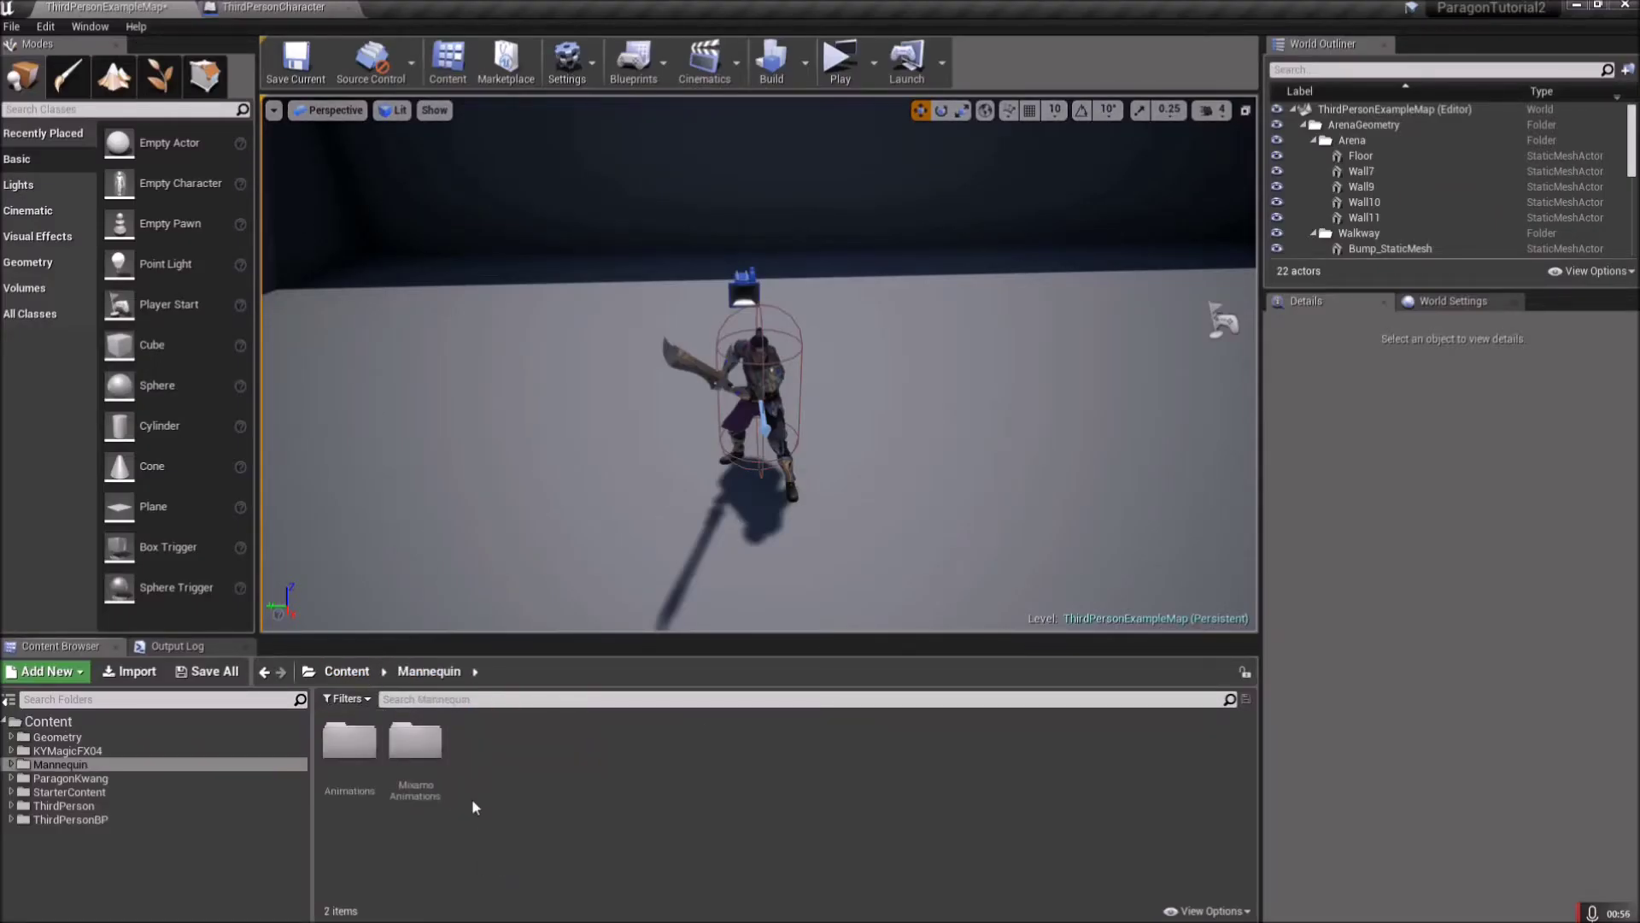
{"action": "double_click", "coordinate": [349, 740]}
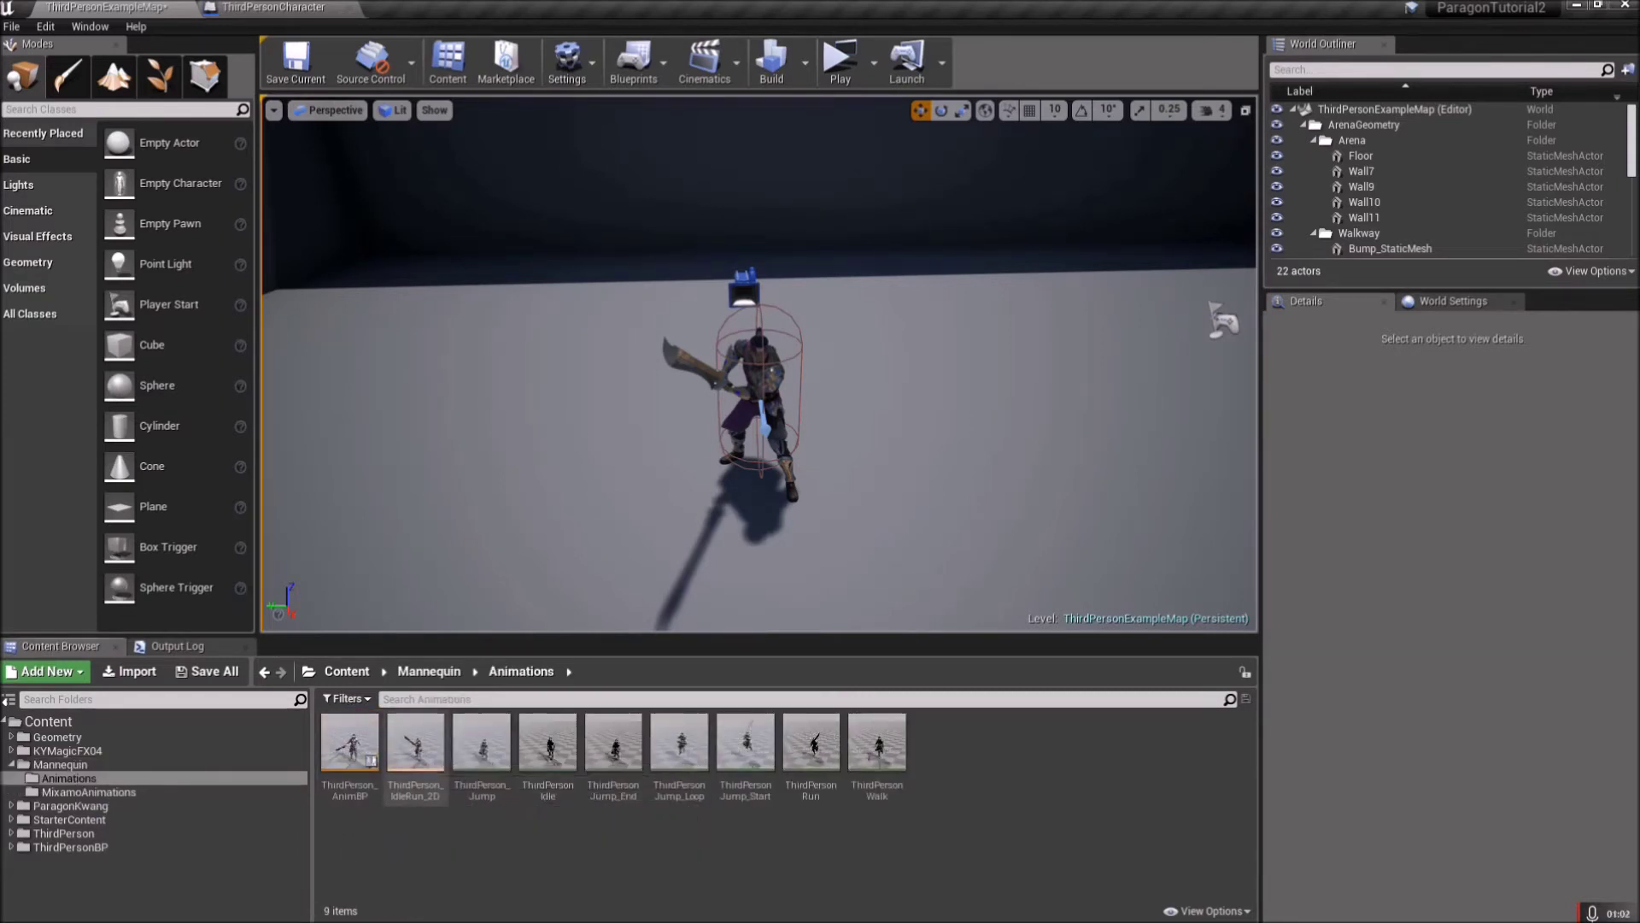
{"action": "double_click", "coordinate": [415, 742]}
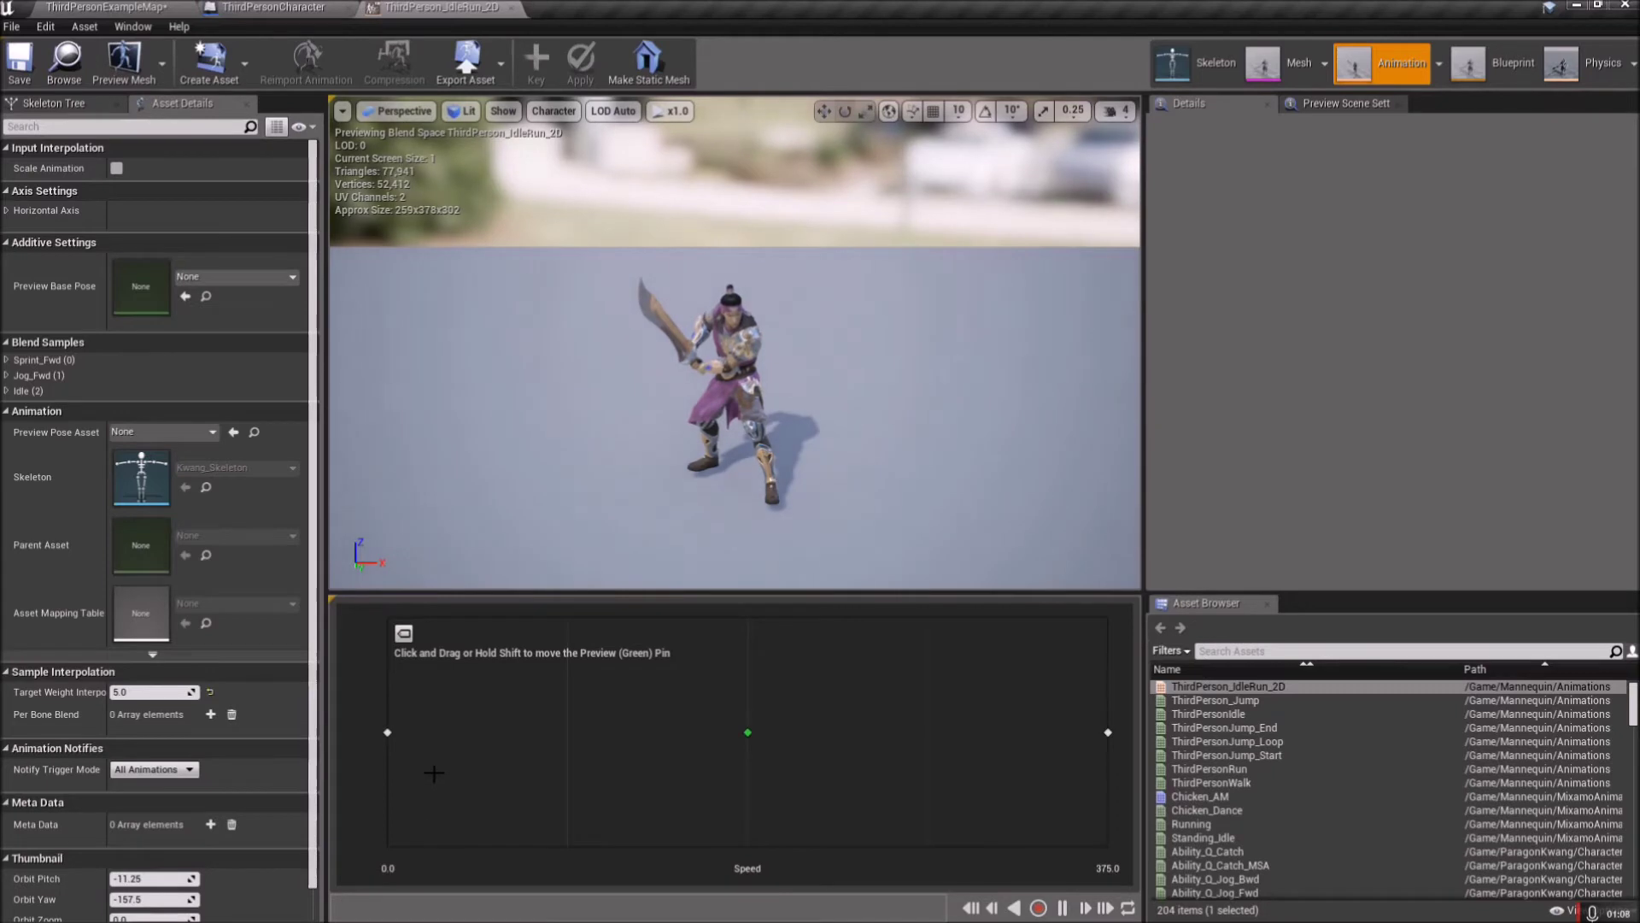
Set the blend space's horizontal Speed axis to a maximum value of 600 with 6 grid divisions
{"action": "left_click", "coordinate": [7, 211]}
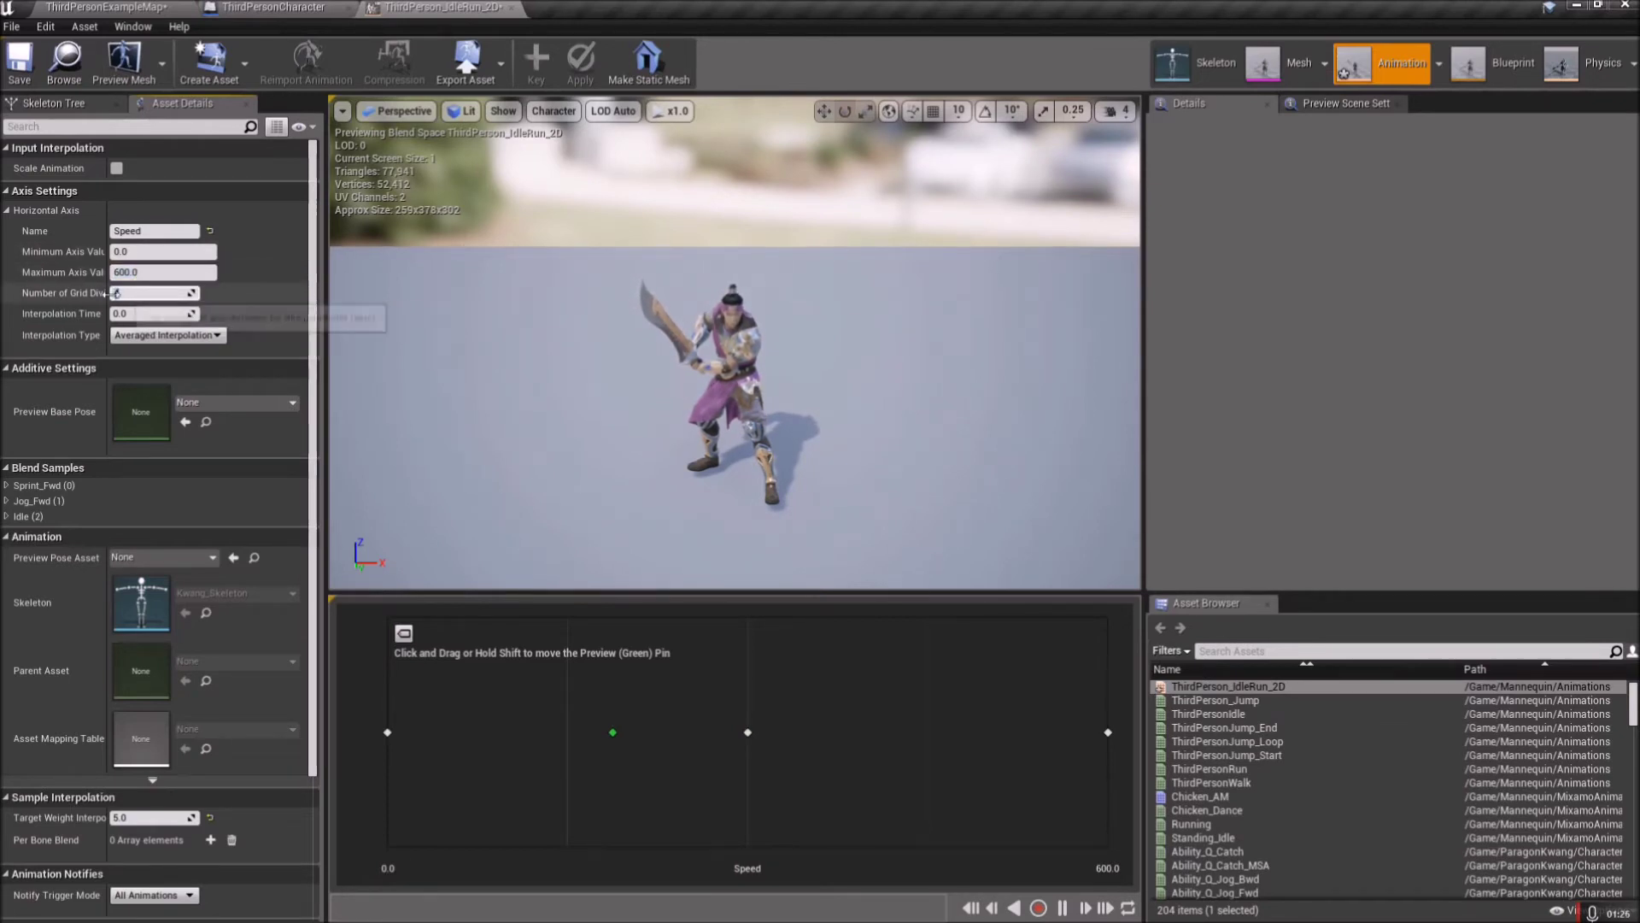
{"action": "left_click_drag", "start_coordinate": [109, 293], "coordinate": [139, 299]}
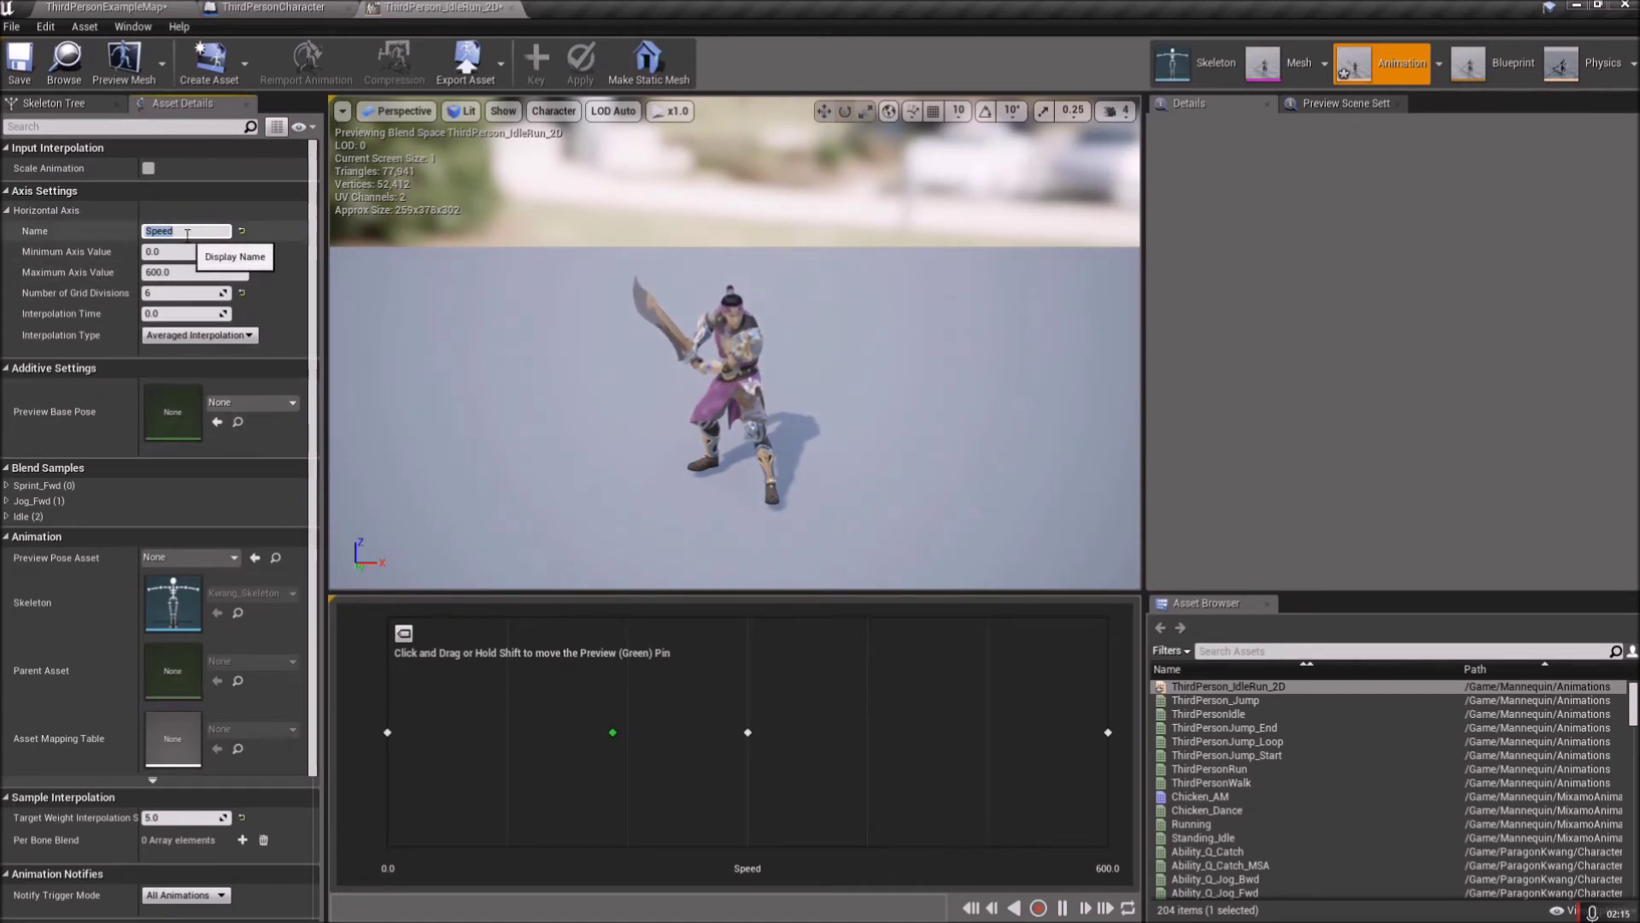
{"action": "left_click", "coordinate": [527, 654]}
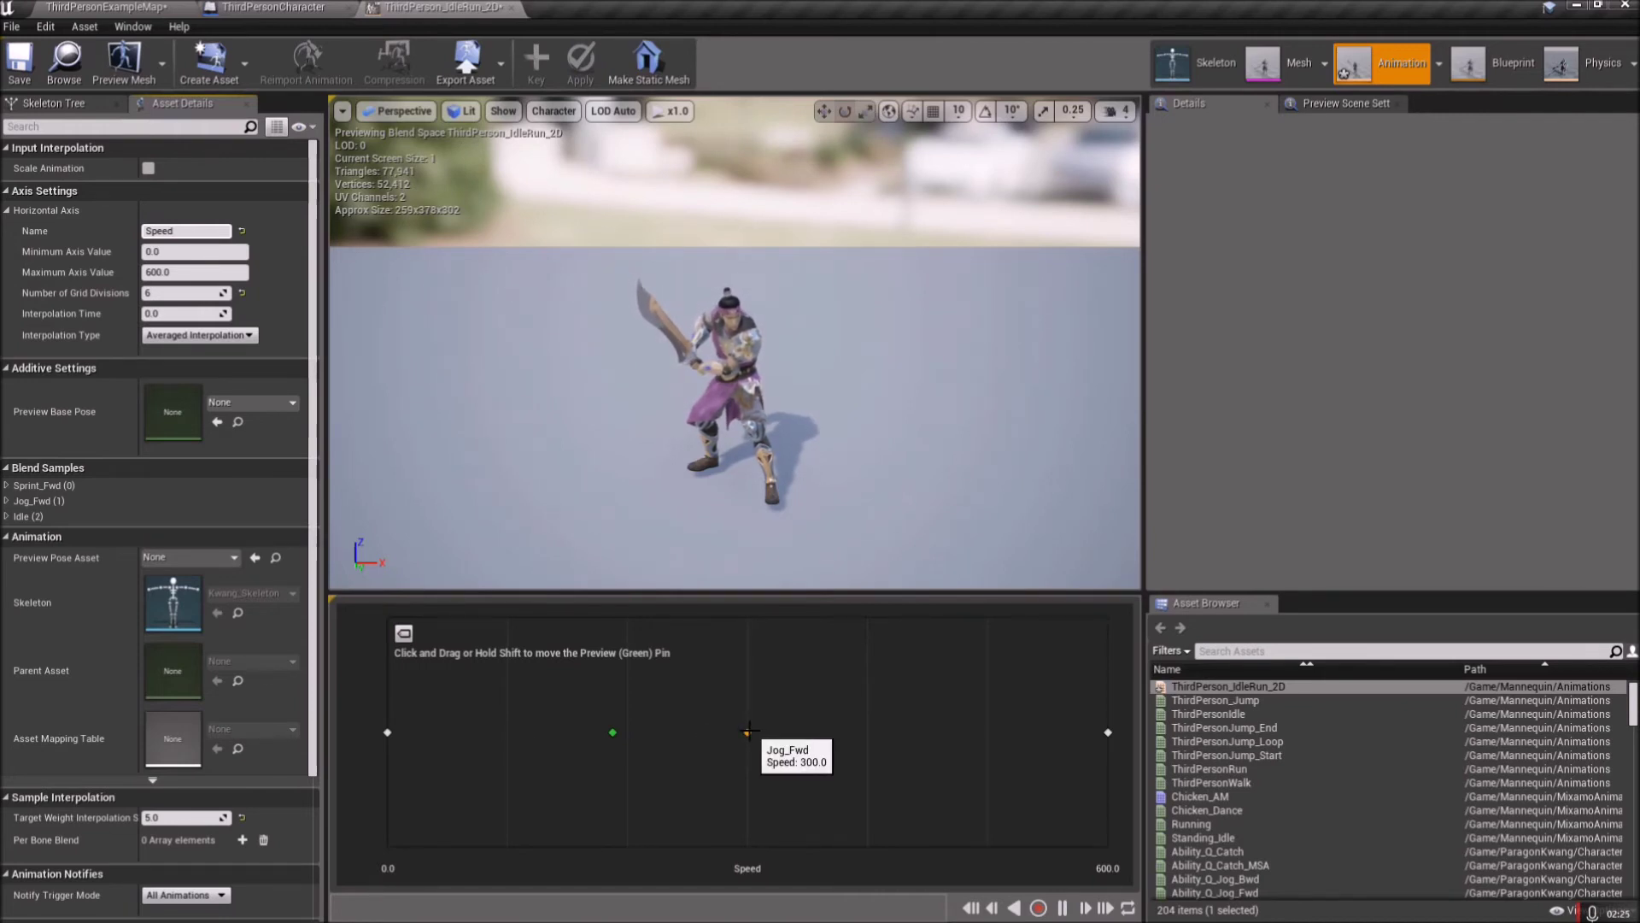
Move the blend space's Jog_Fwd sample to Speed 400, and find and open the Jog_Fwd animation asset
{"action": "left_click_drag", "start_coordinate": [747, 732], "coordinate": [854, 732]}
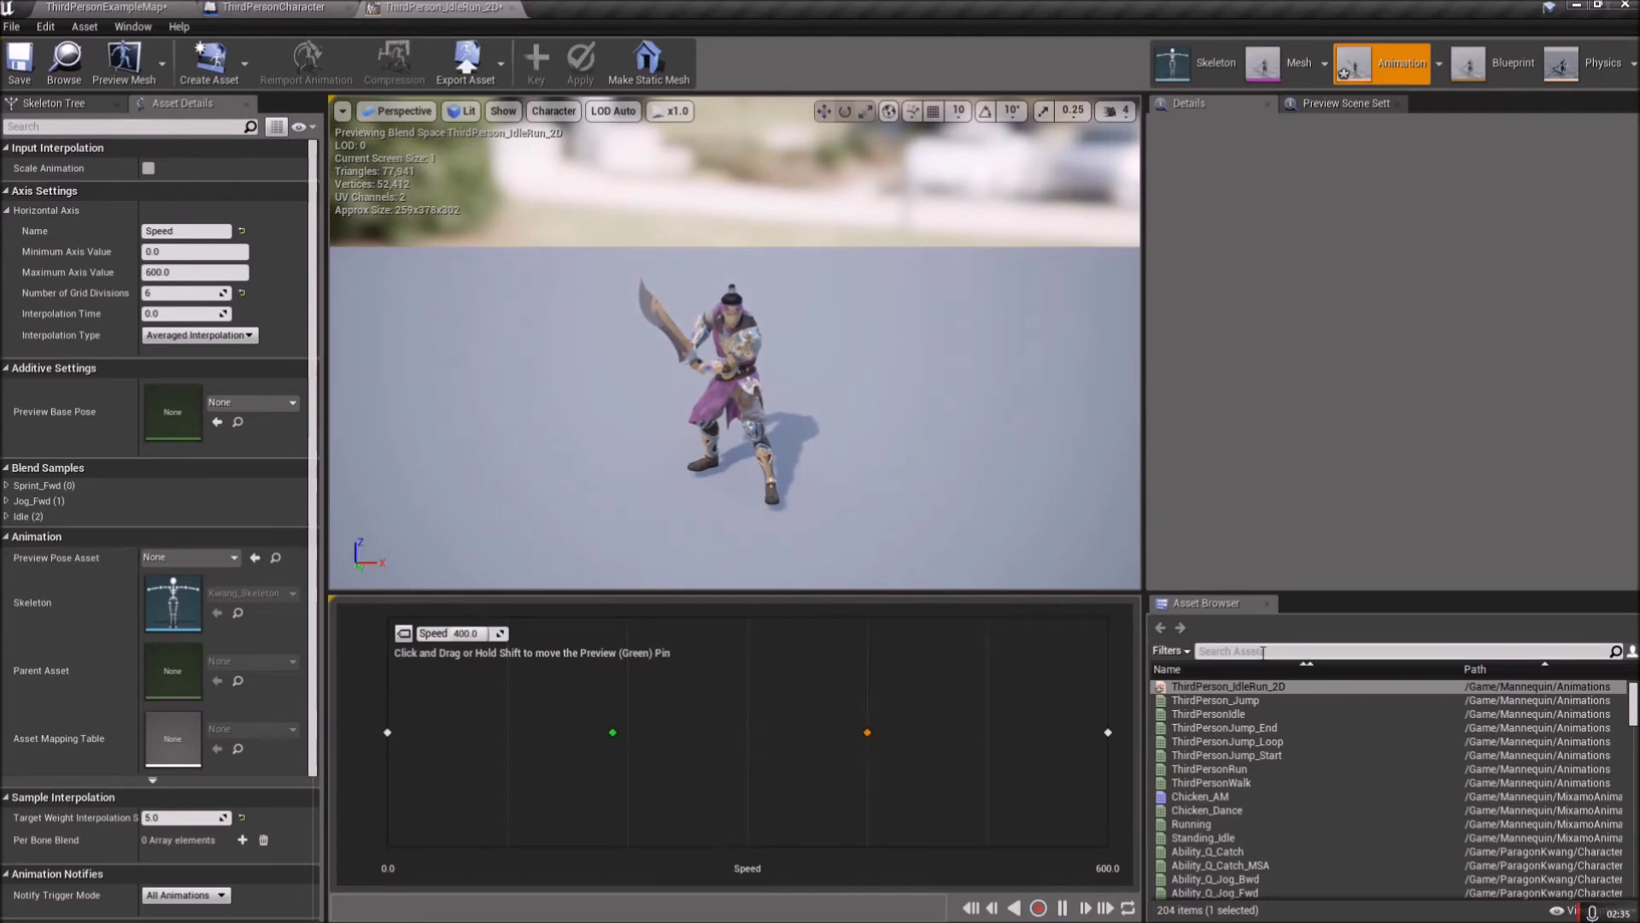
{"action": "type", "text": "b"}
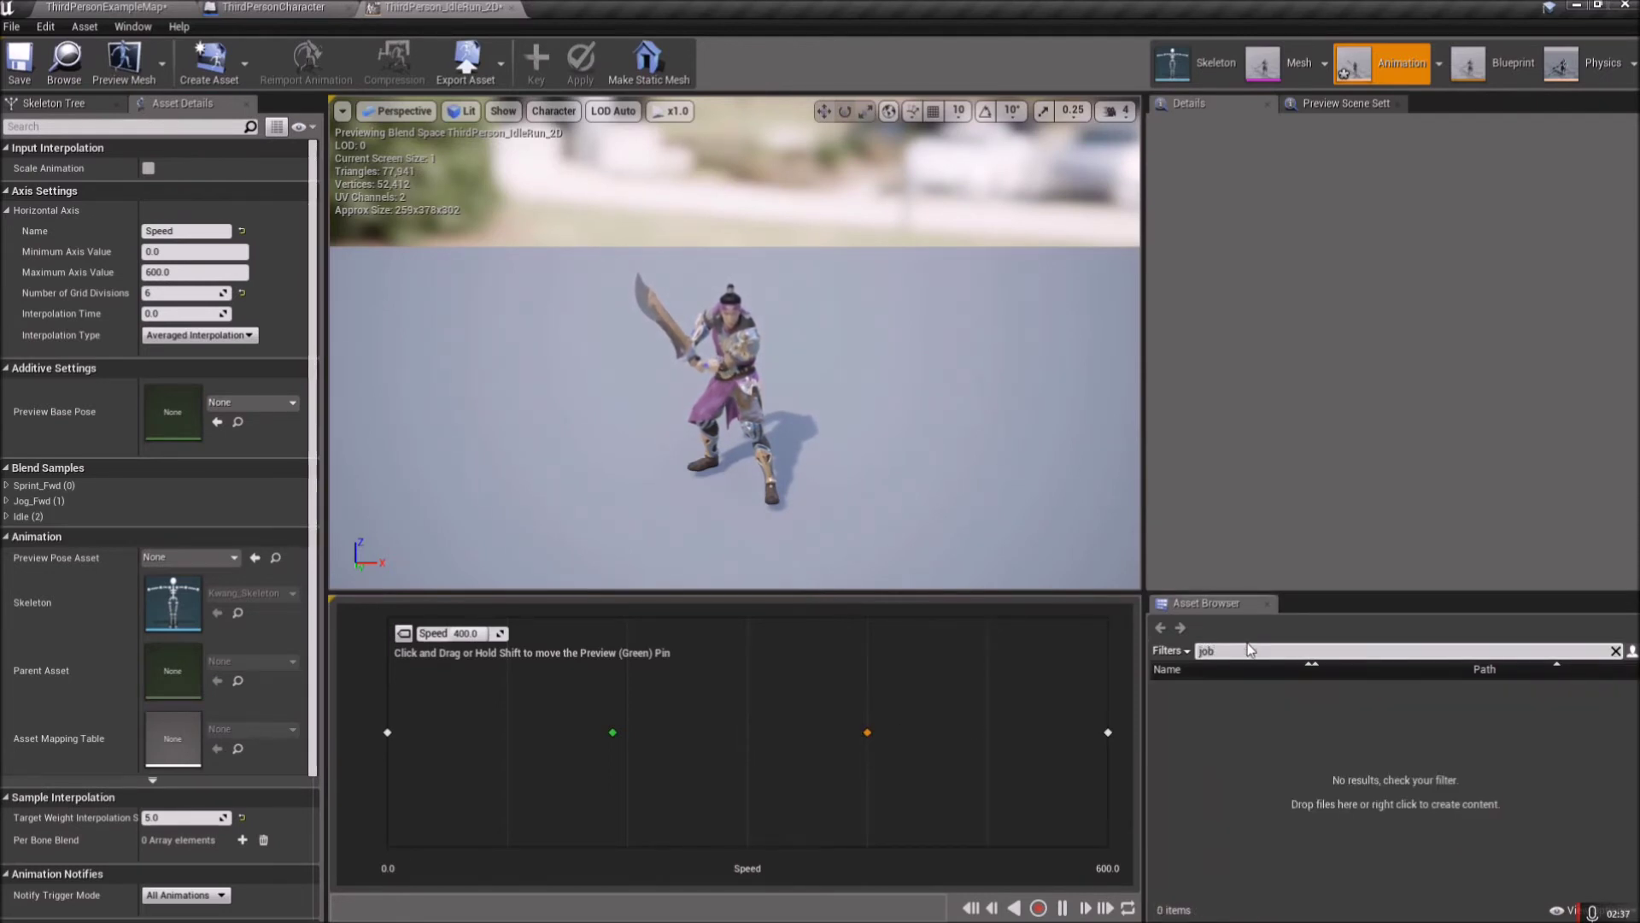
{"action": "type", "text": " fe"}
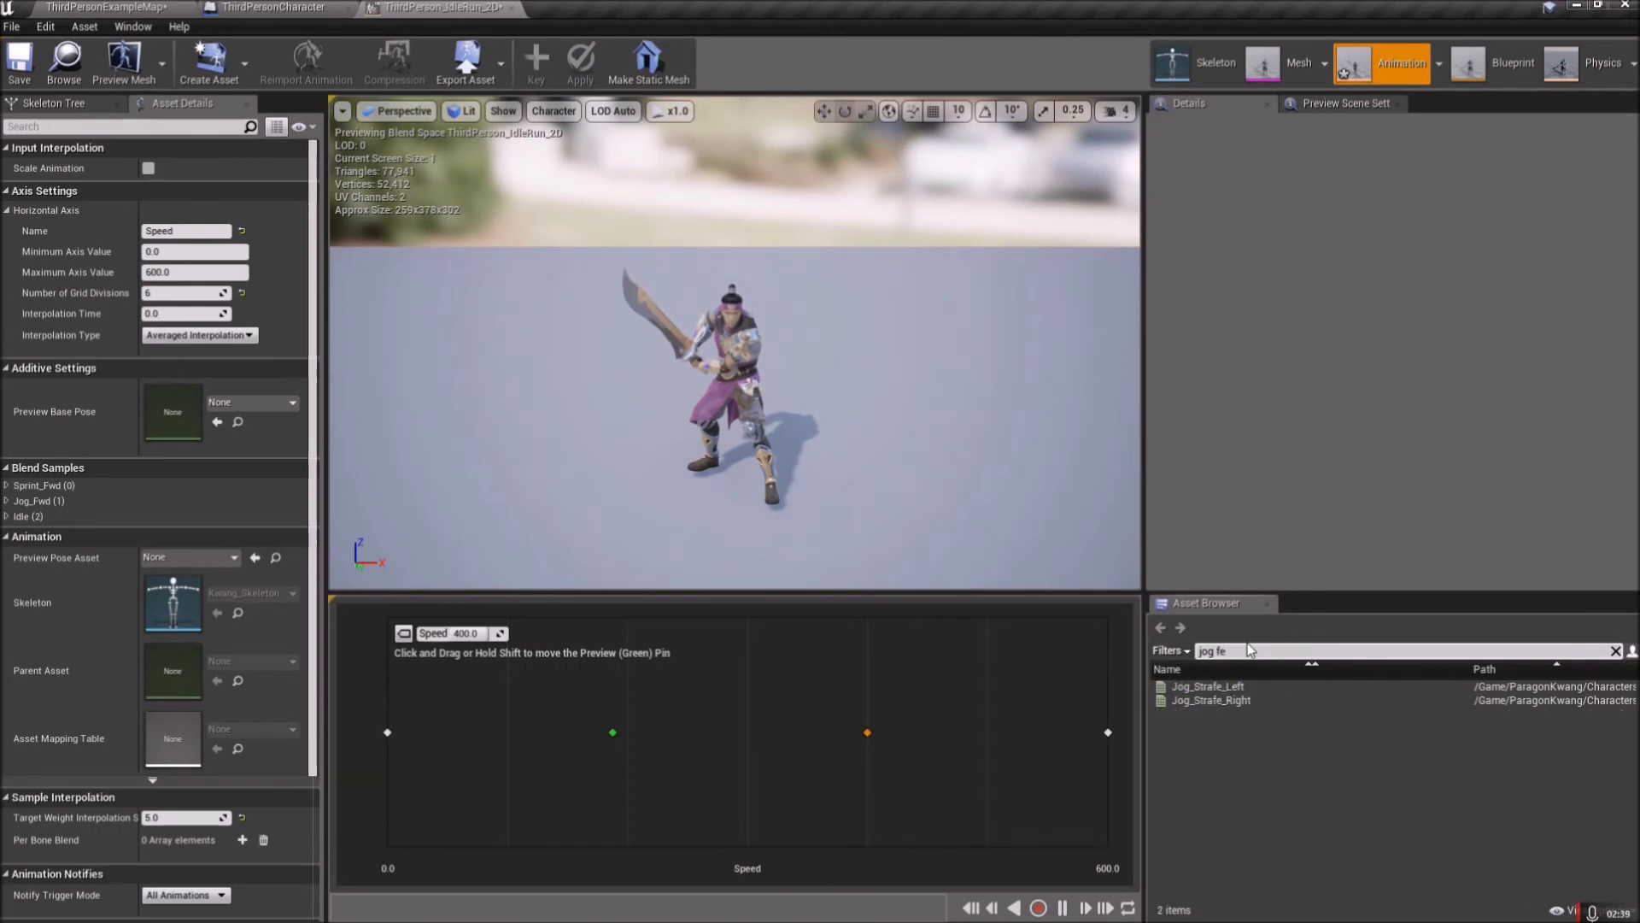
{"action": "key", "text": "BackSpace"}
{"action": "type", "text": "wd"}
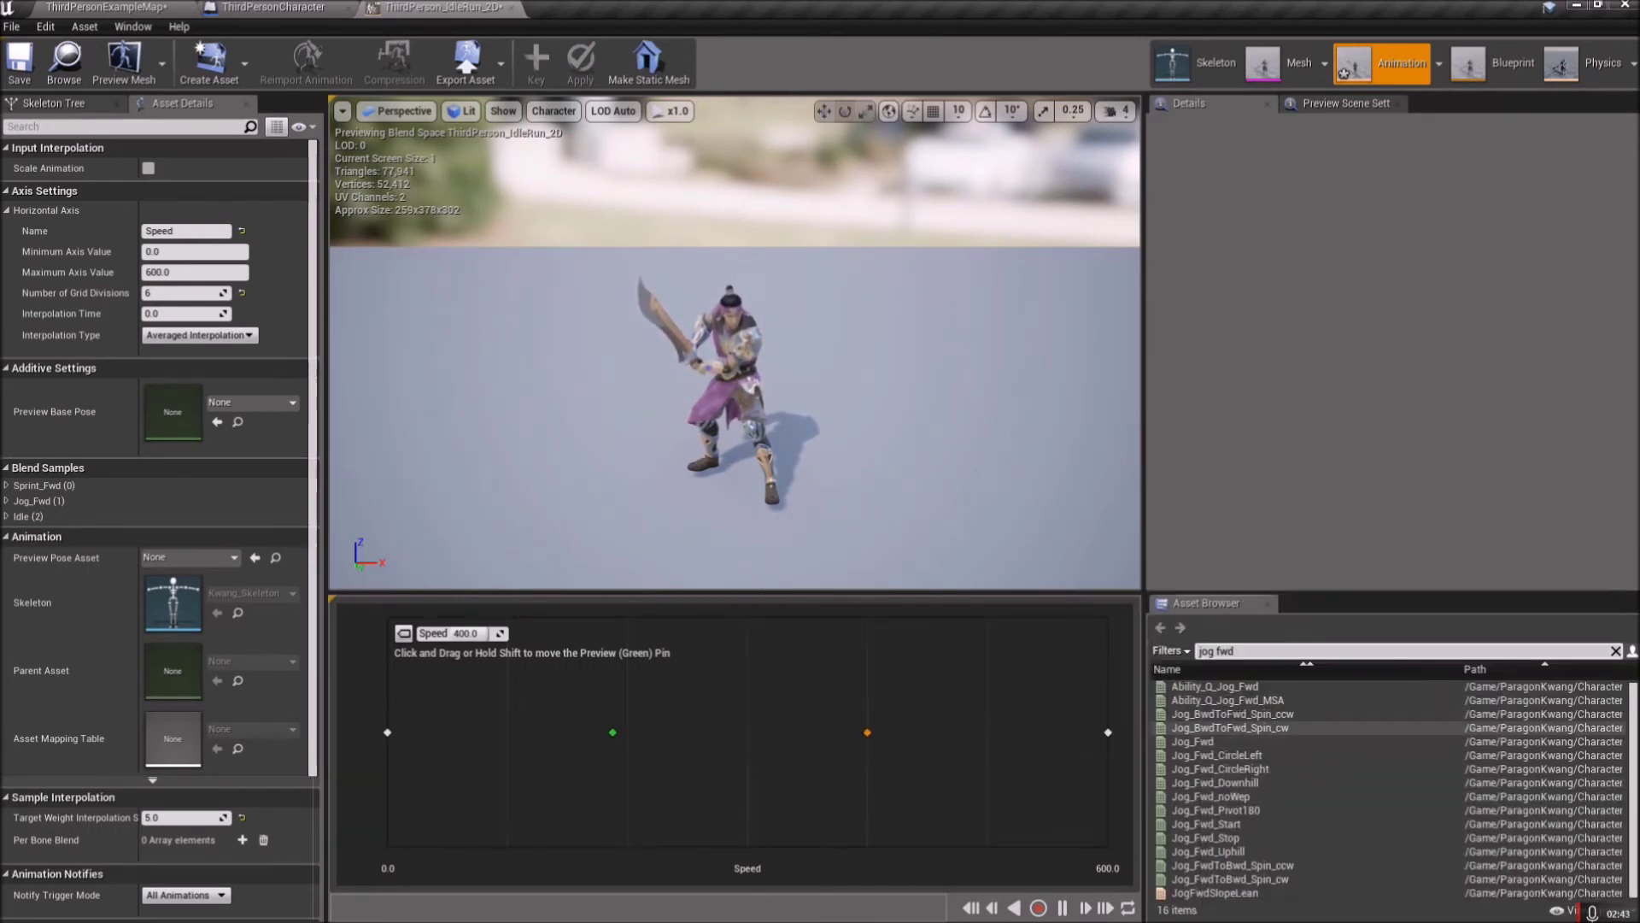
{"action": "double_click", "coordinate": [1192, 741]}
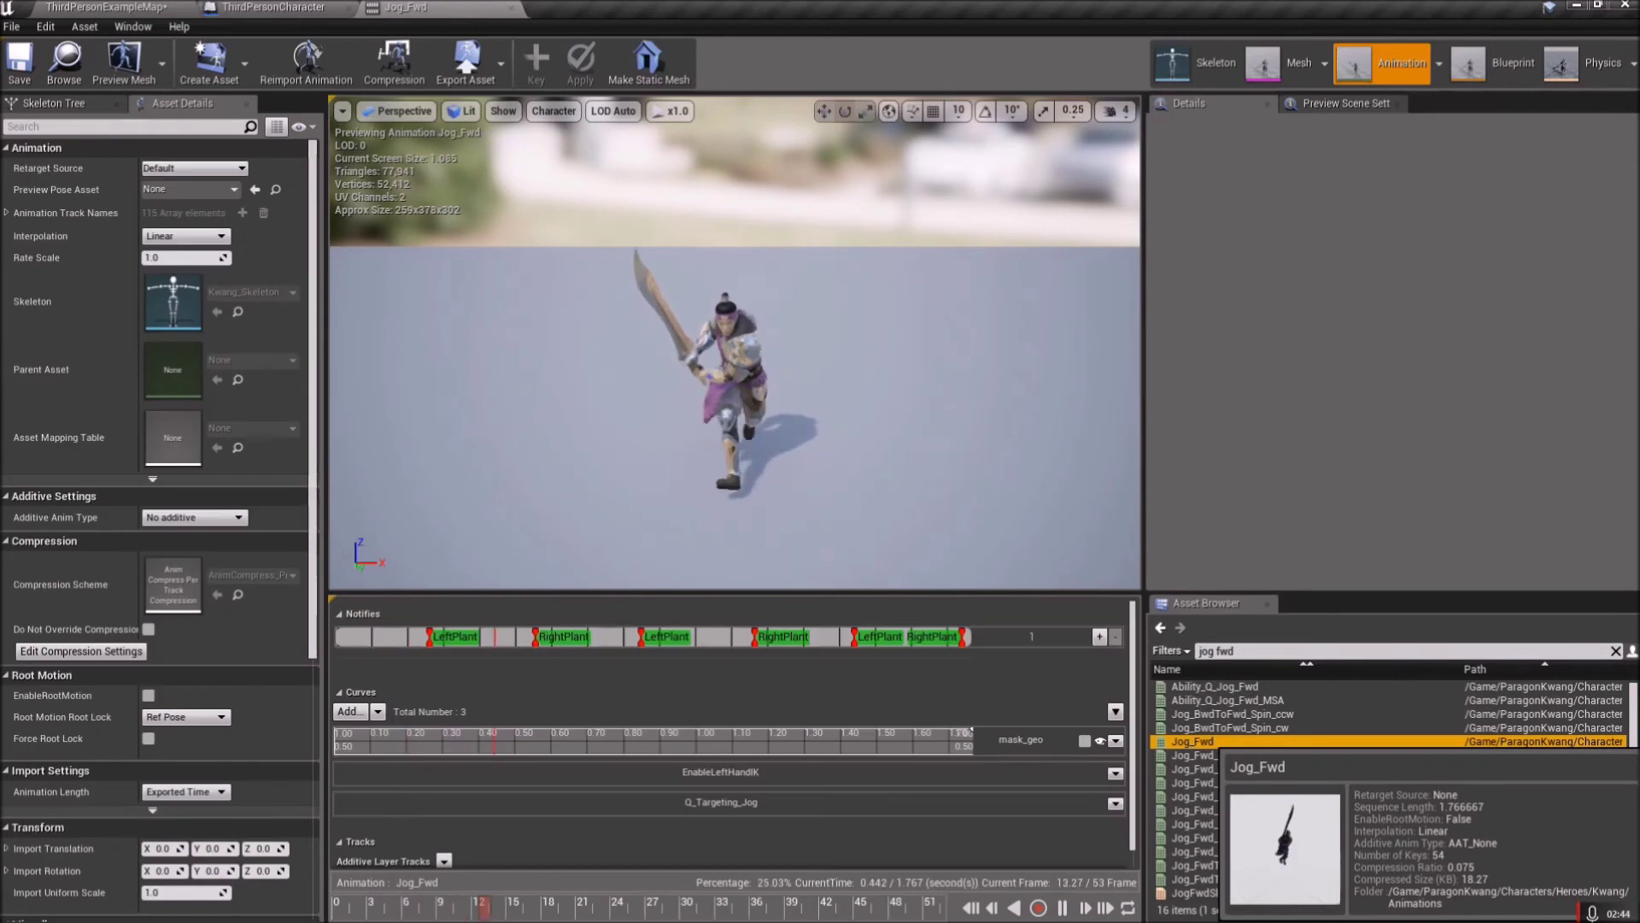
Set the Jog_Fwd animation's Rate Scale to 0.7 and save the asset
{"action": "left_click", "coordinate": [184, 257]}
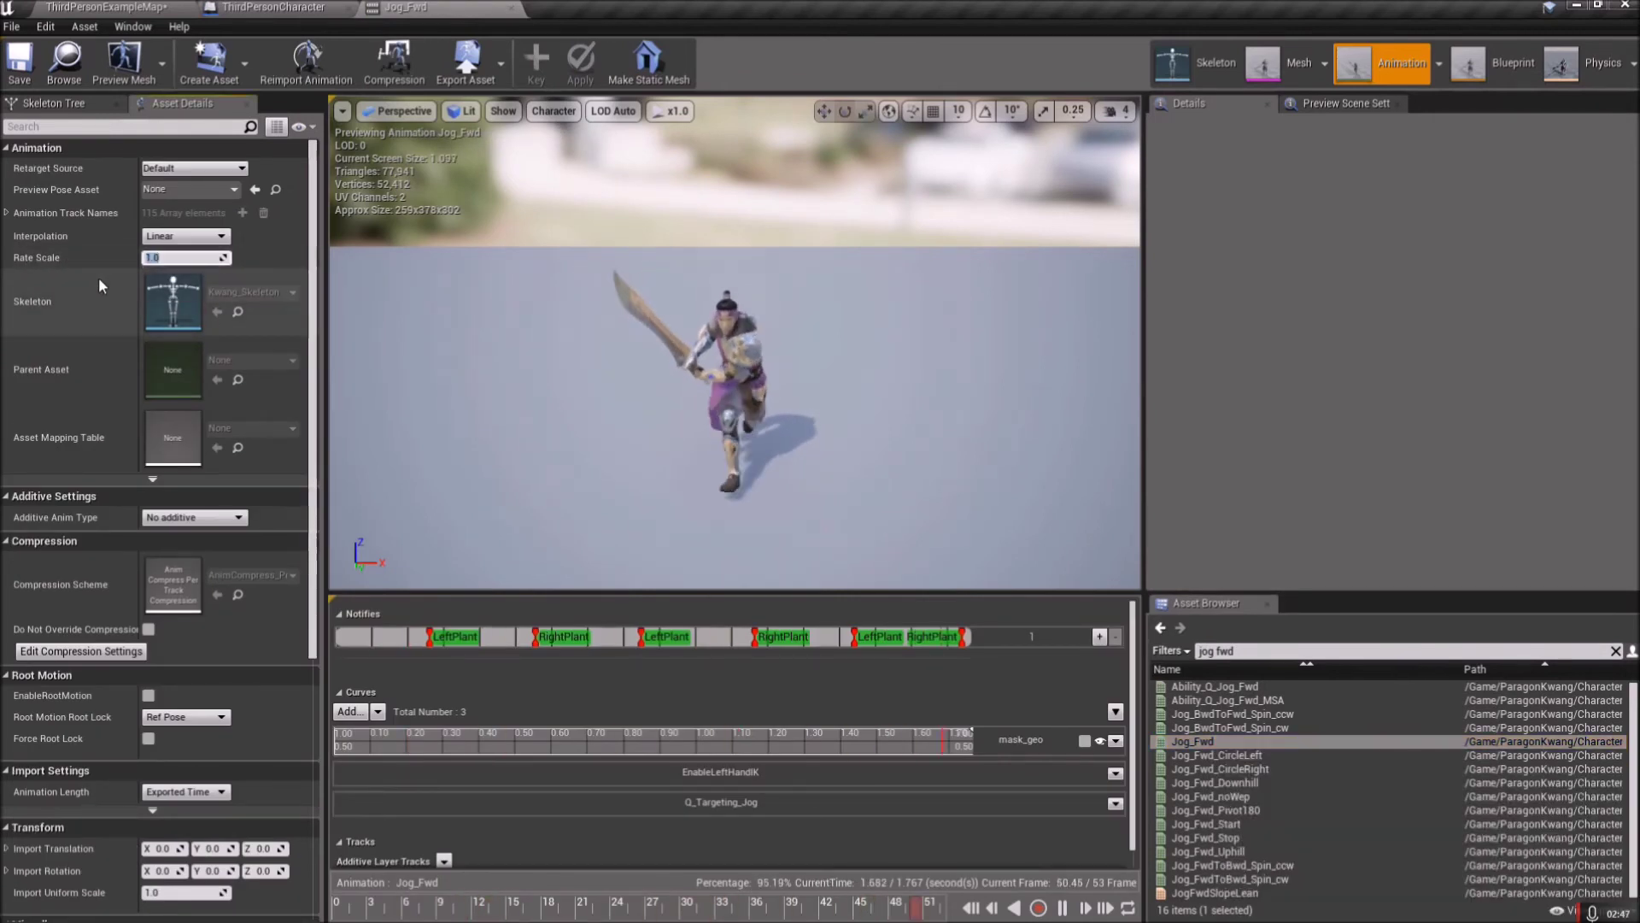
{"action": "type", "text": "0.7"}
{"action": "key", "text": "Return"}
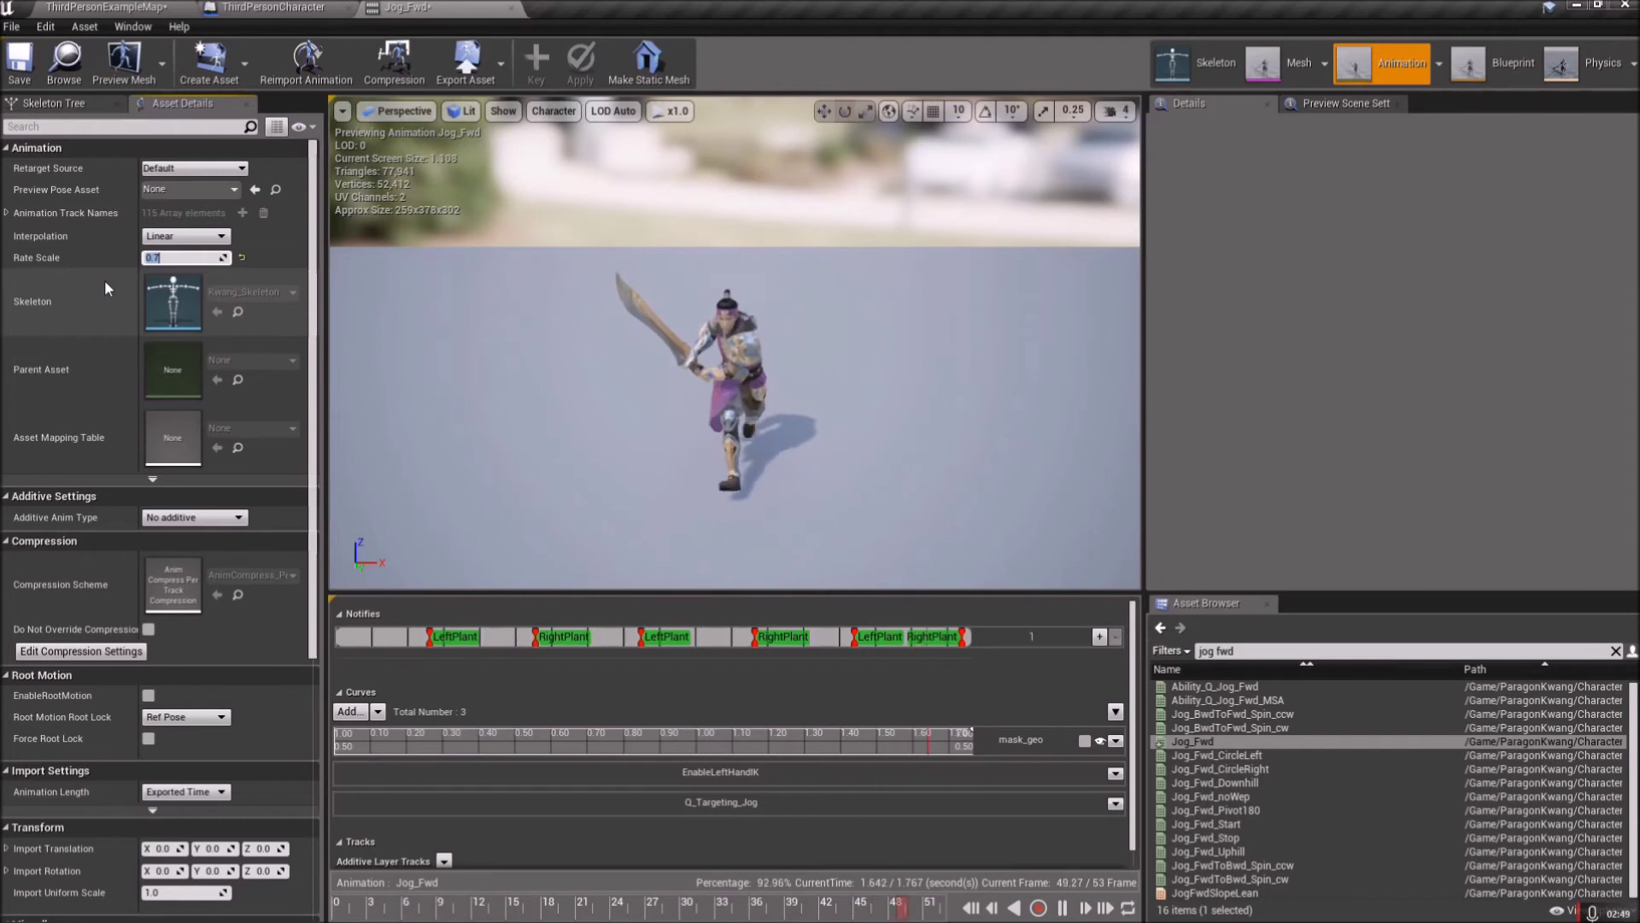
{"action": "left_click", "coordinate": [21, 64]}
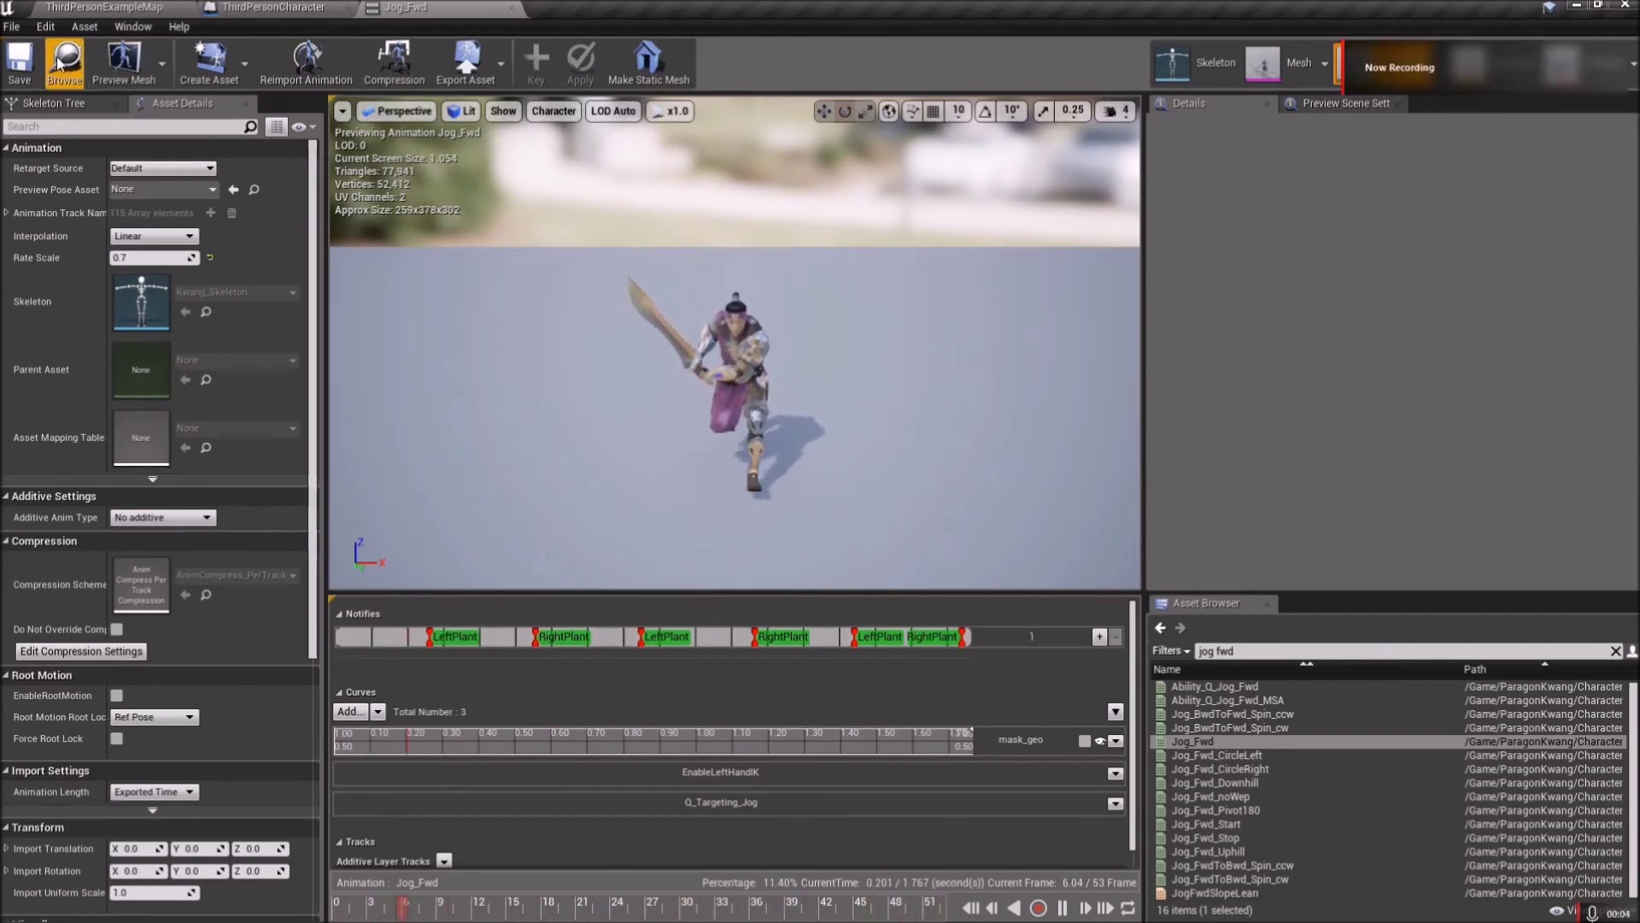
Close the Jog_Fwd and ThirdPersonCharacter editors and play the level in the selected viewport
{"action": "left_click", "coordinate": [513, 10]}
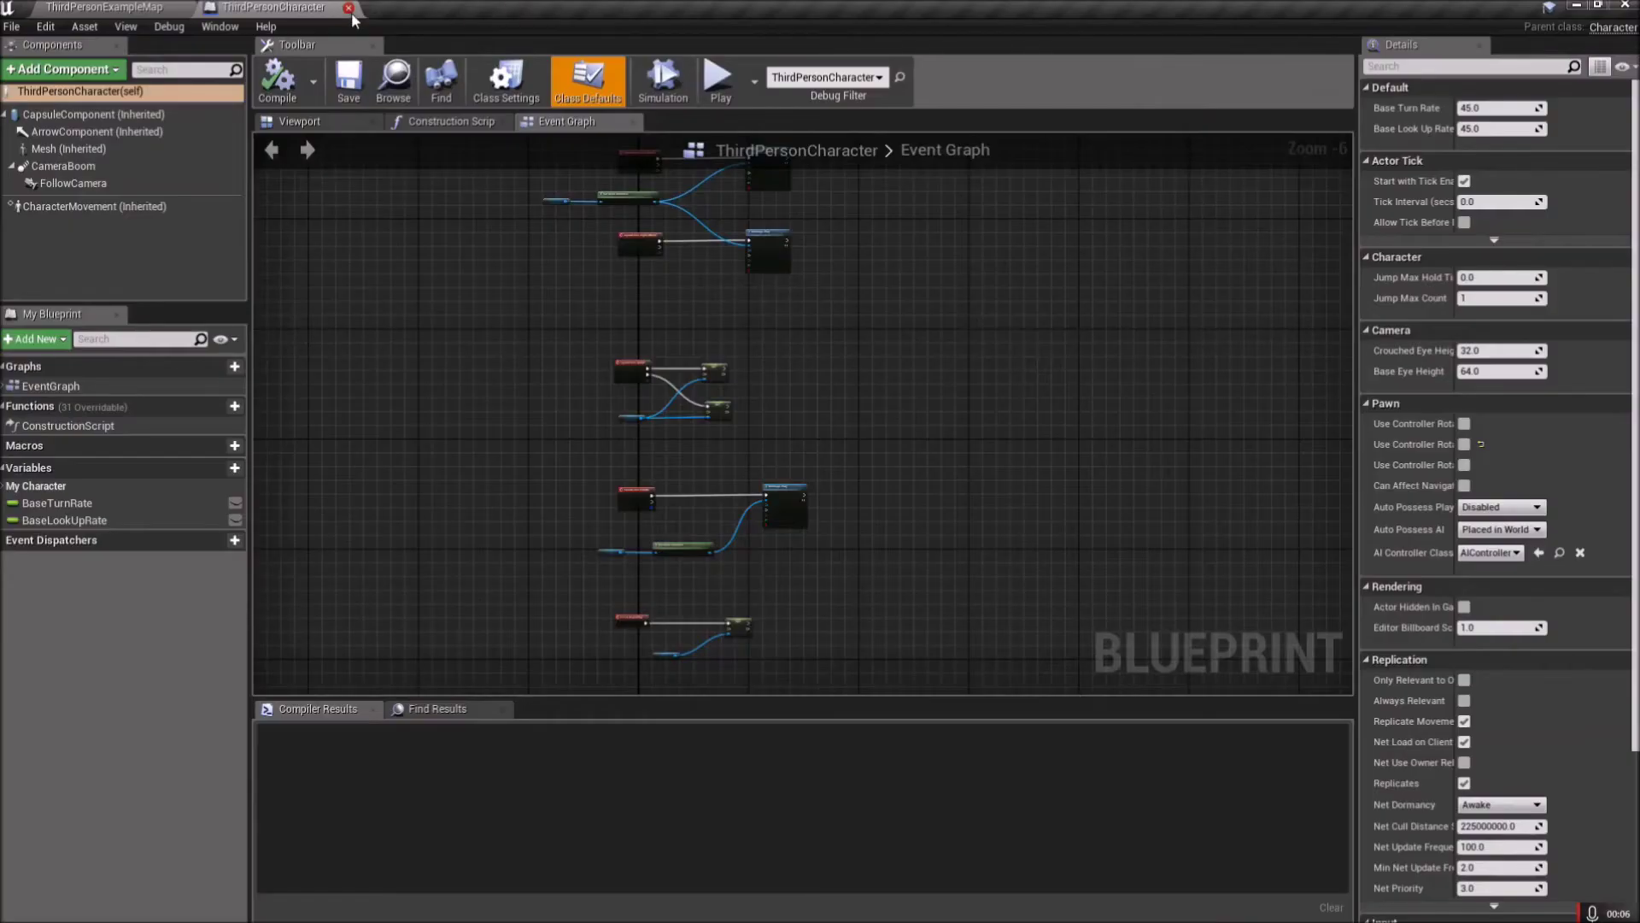
{"action": "left_click", "coordinate": [350, 8]}
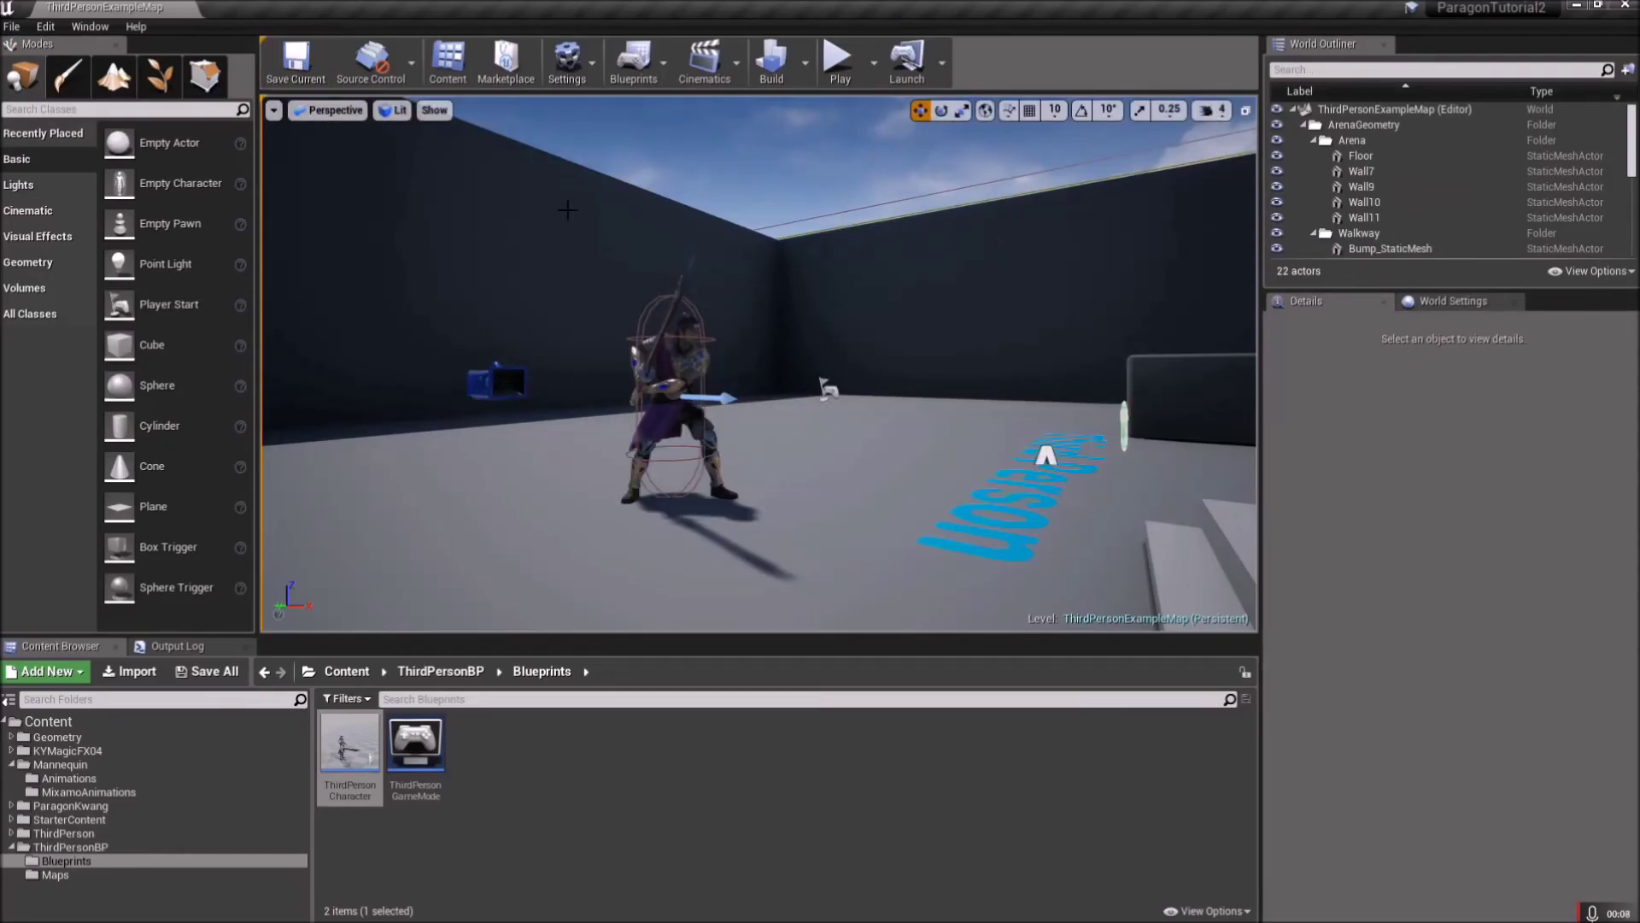
{"action": "left_click", "coordinate": [872, 68]}
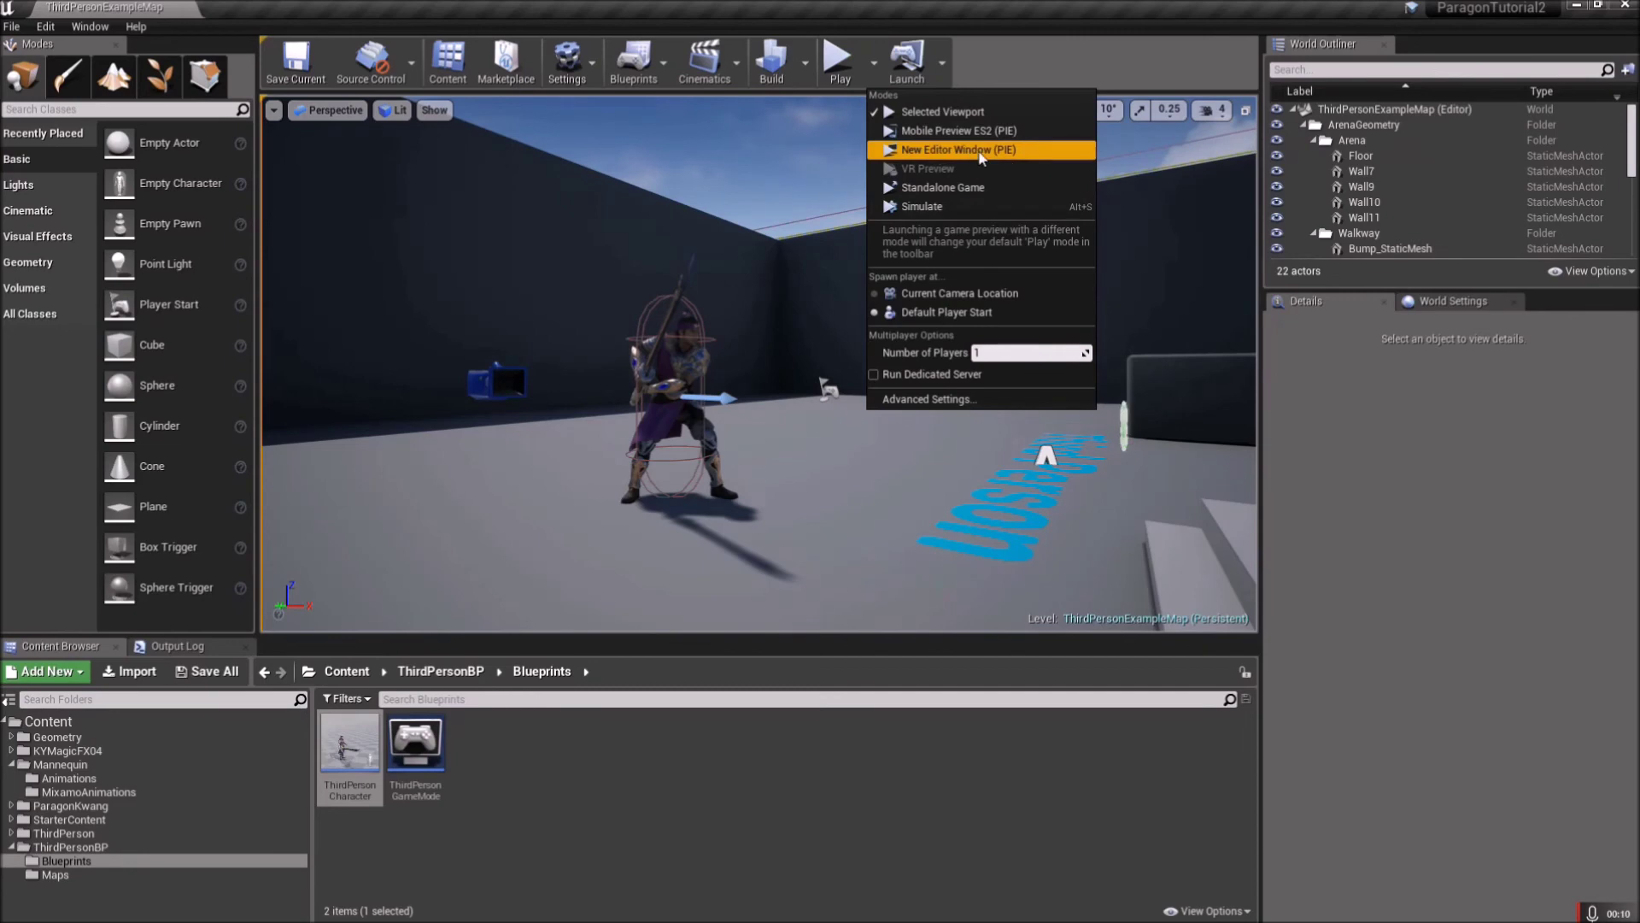
{"action": "left_click", "coordinate": [970, 120]}
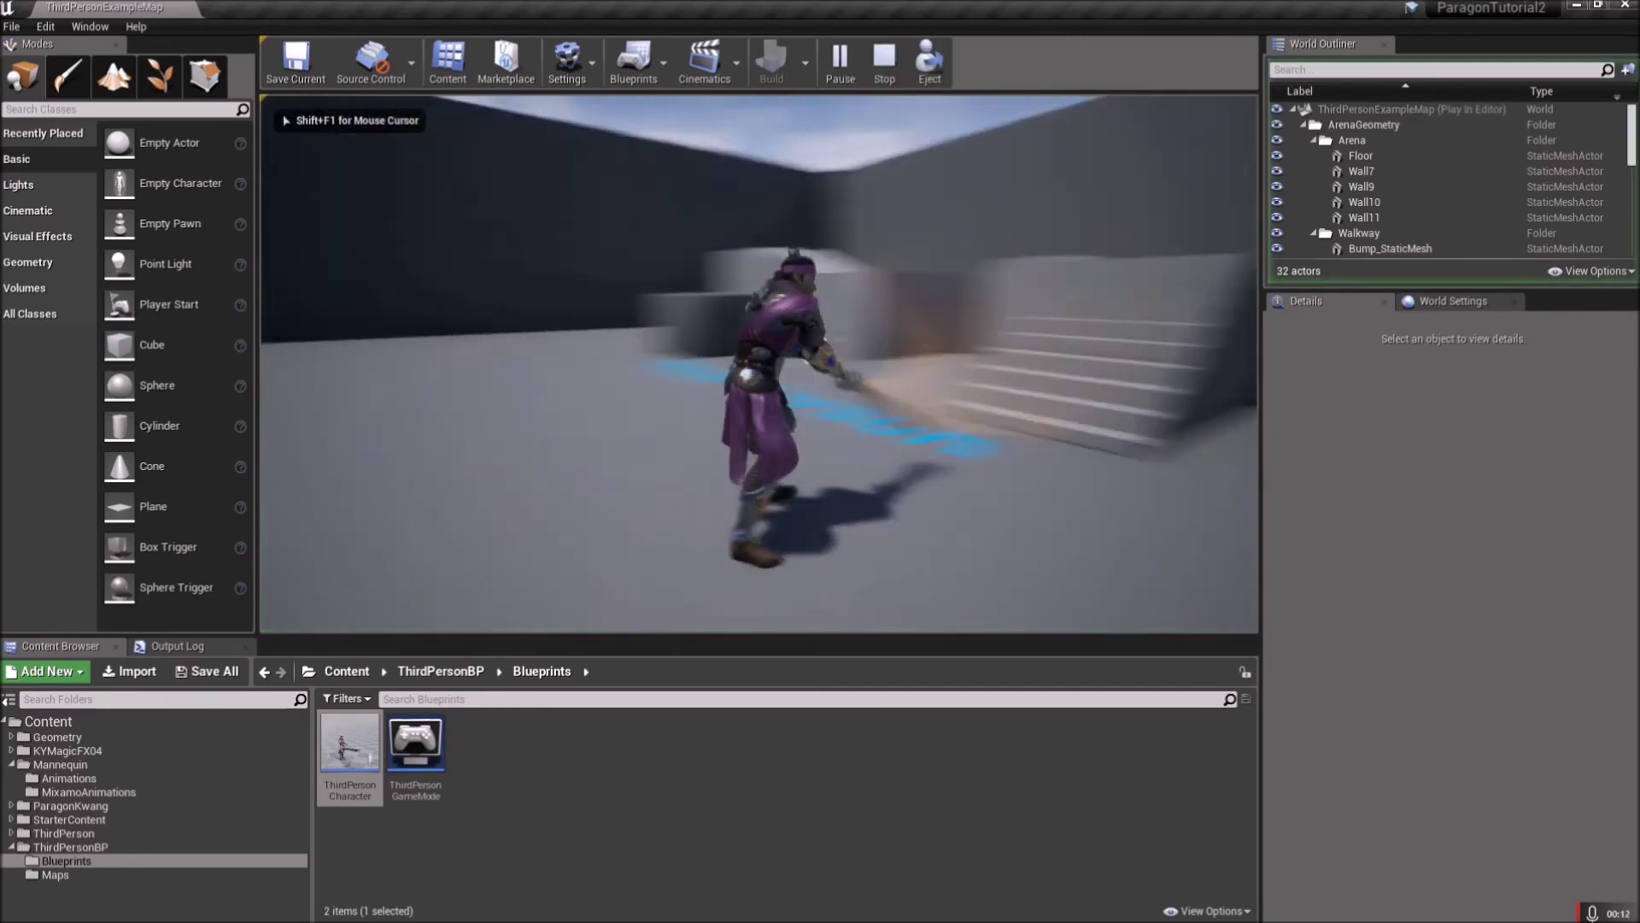
Walk and sprint the character around the arena to check the movement speeds against the idle, jog and sprint animations
{"action": "mouse_move", "coordinate": [759, 364]}
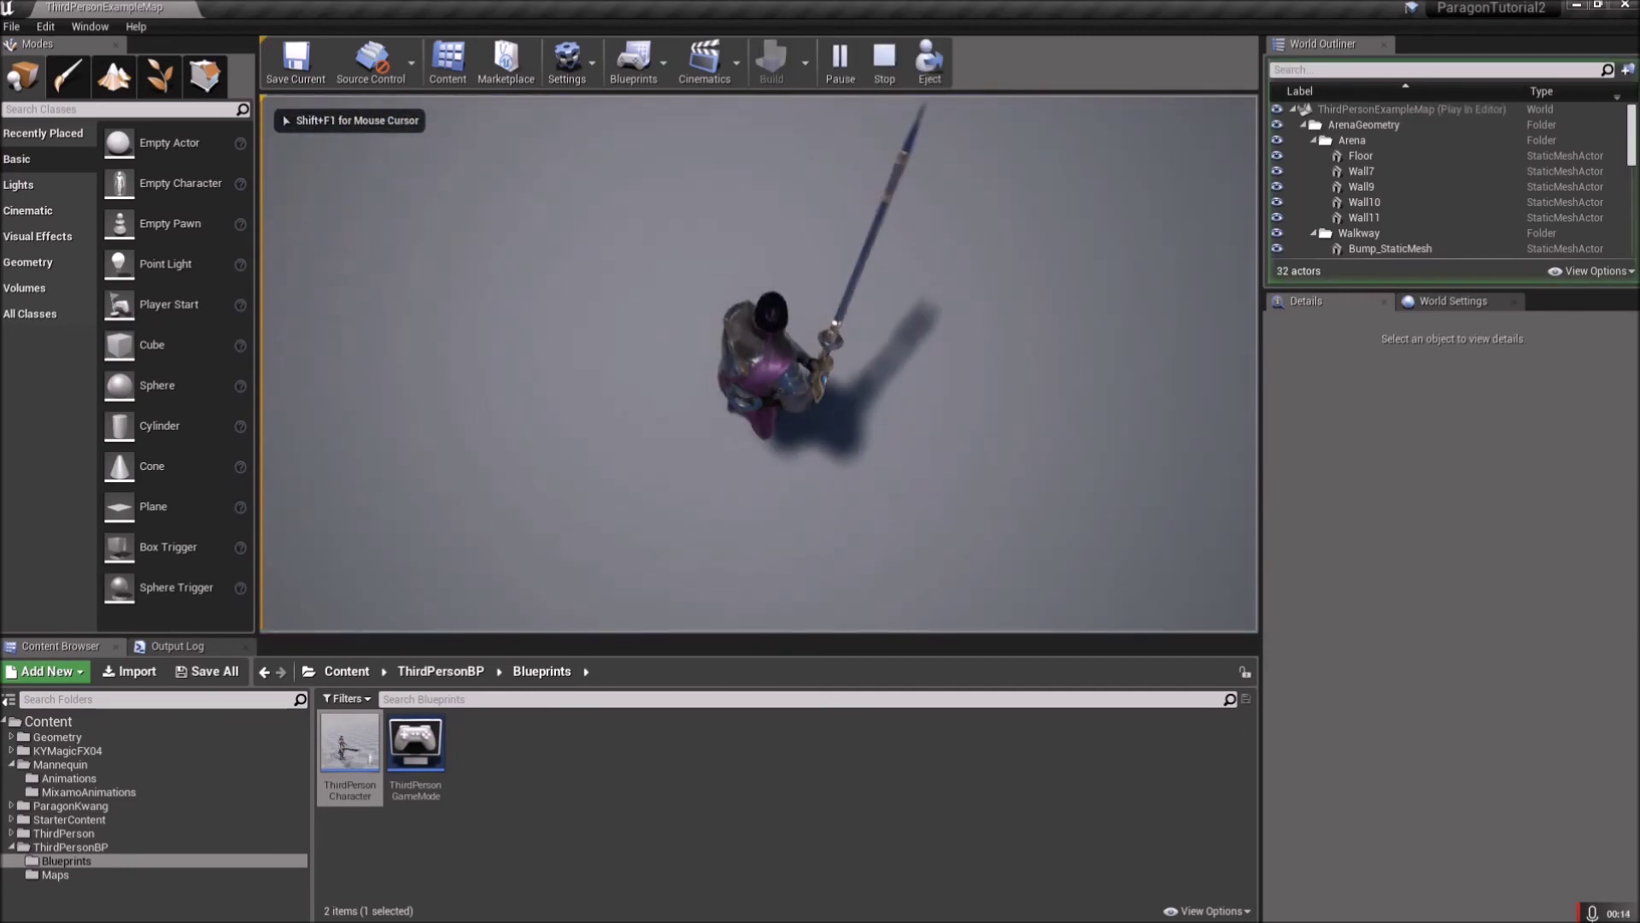
{"action": "key", "text": "w"}
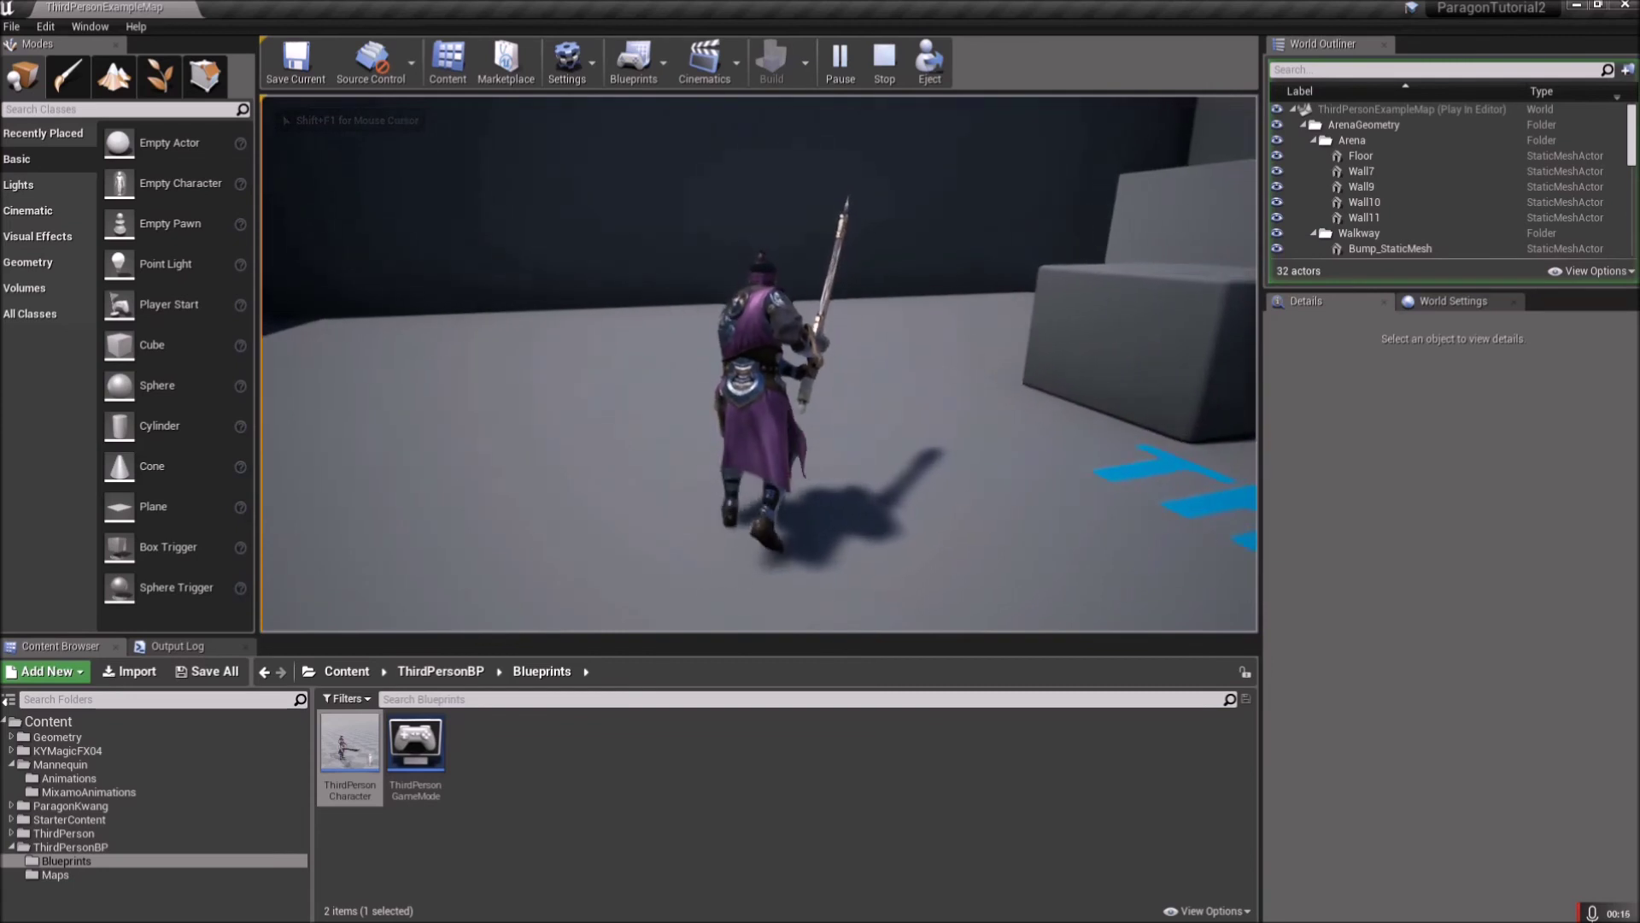
{"action": "key", "text": "w"}
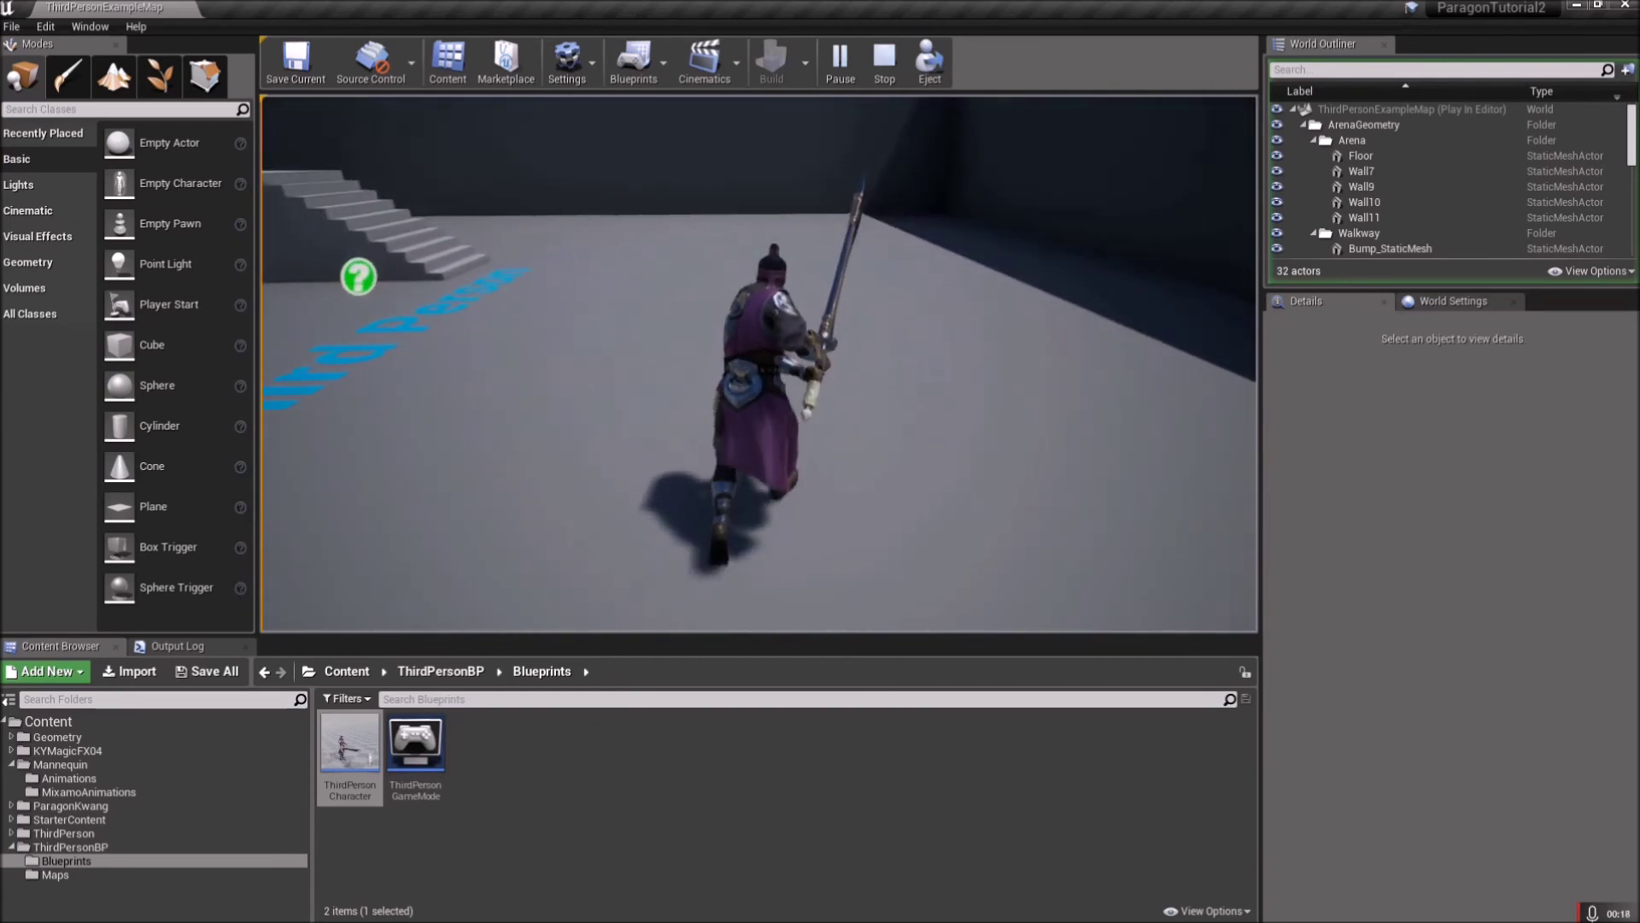
{"action": "key", "text": "w"}
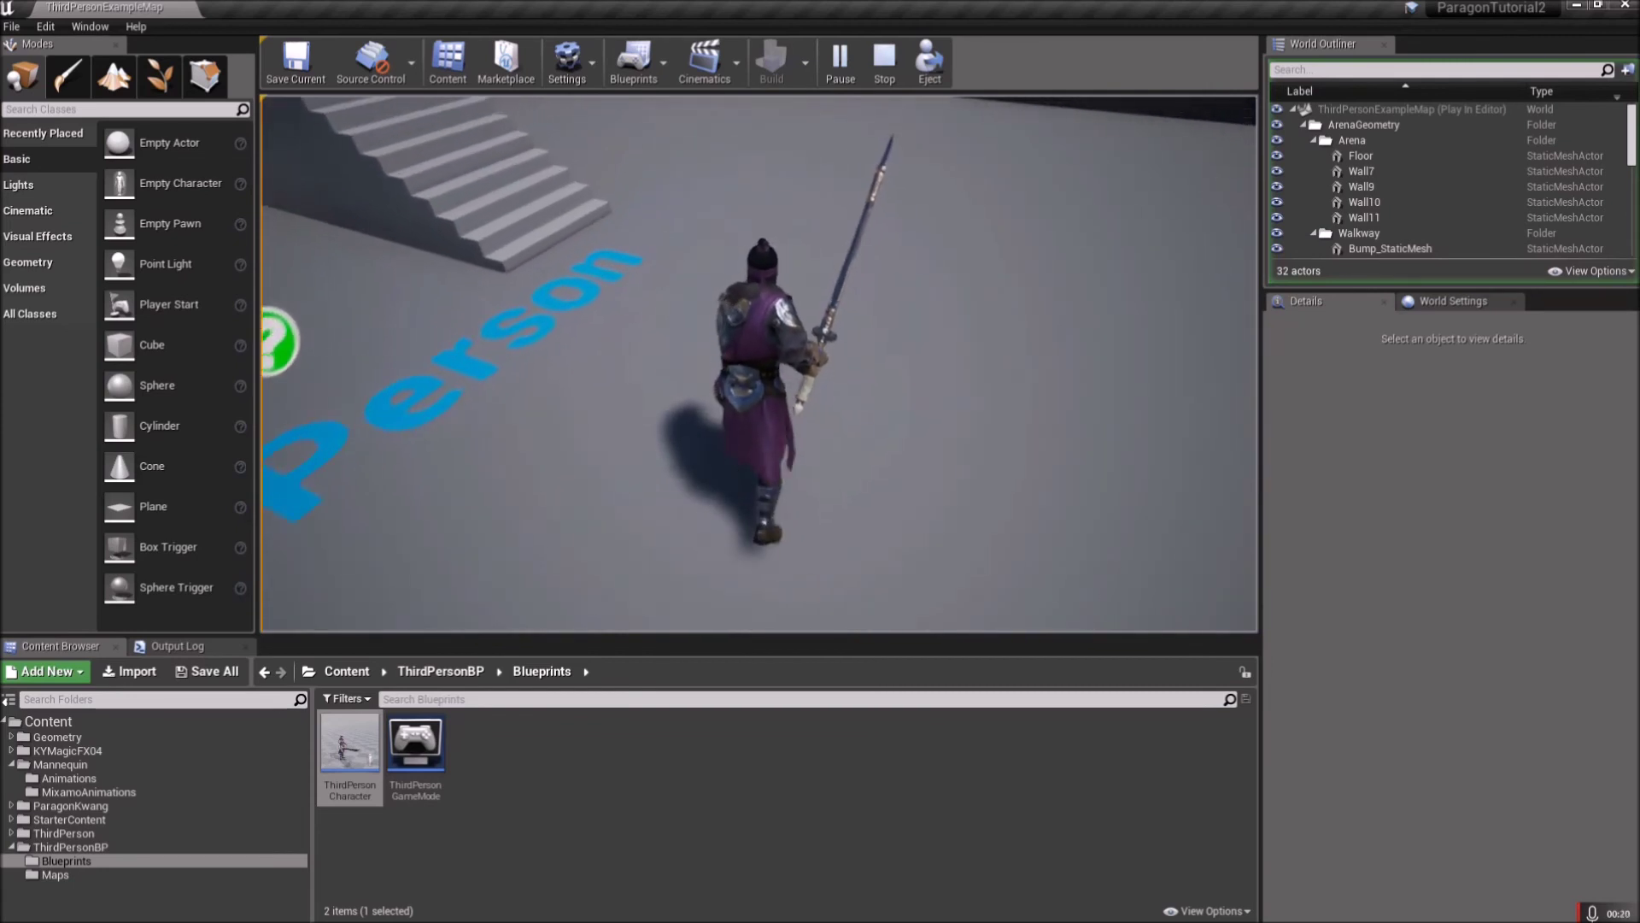
{"action": "key", "text": "w"}
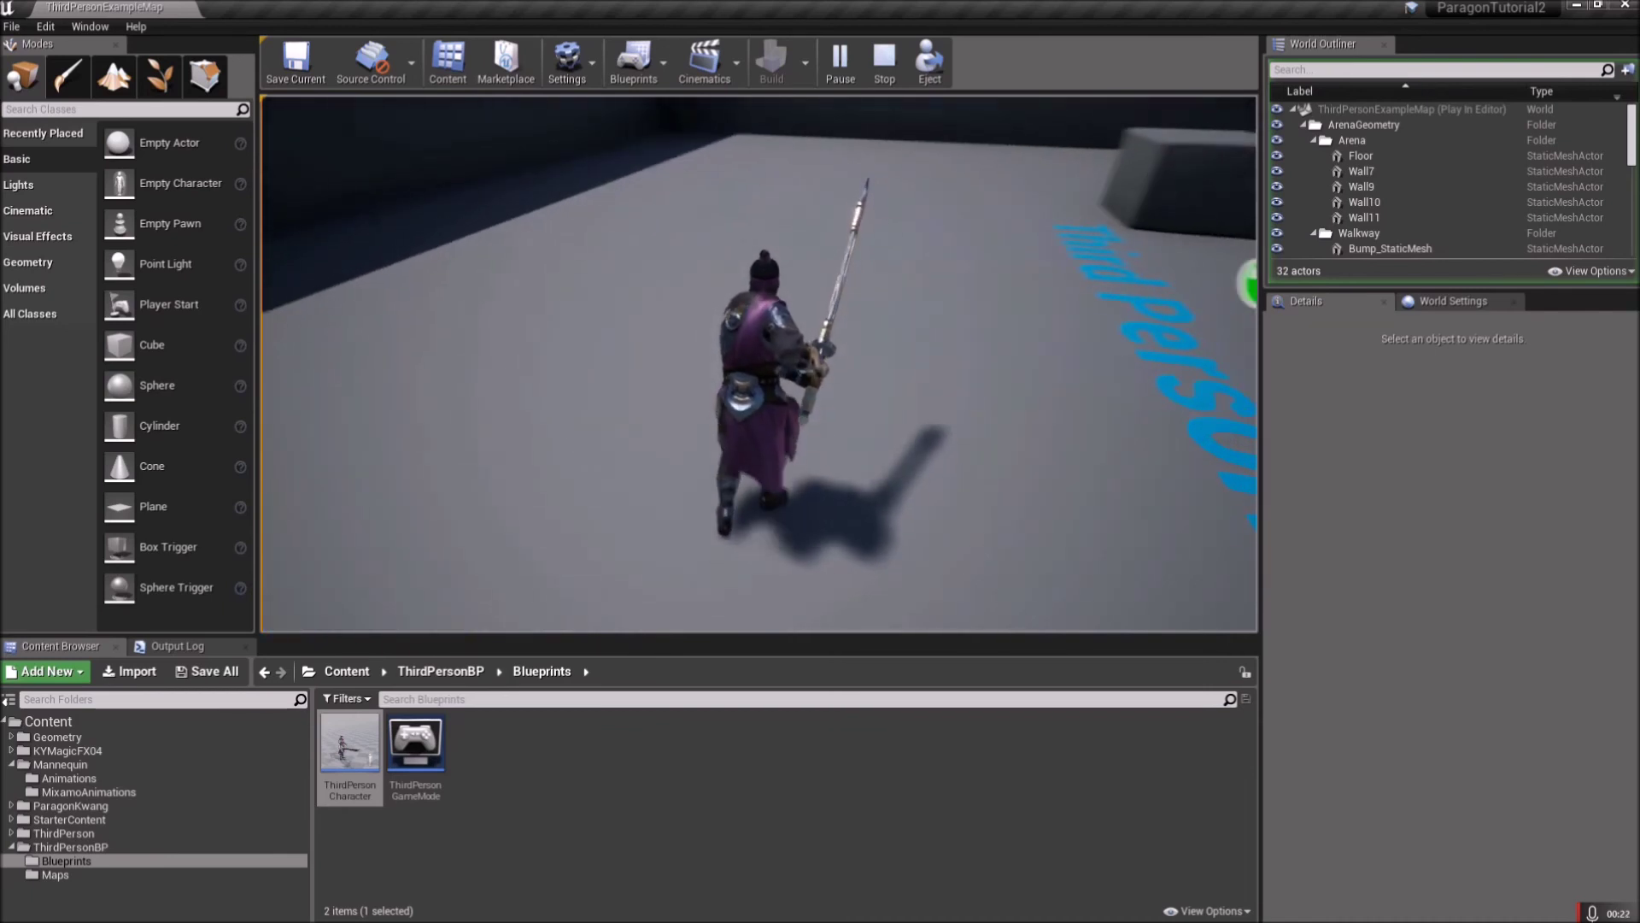
{"action": "key", "text": "w"}
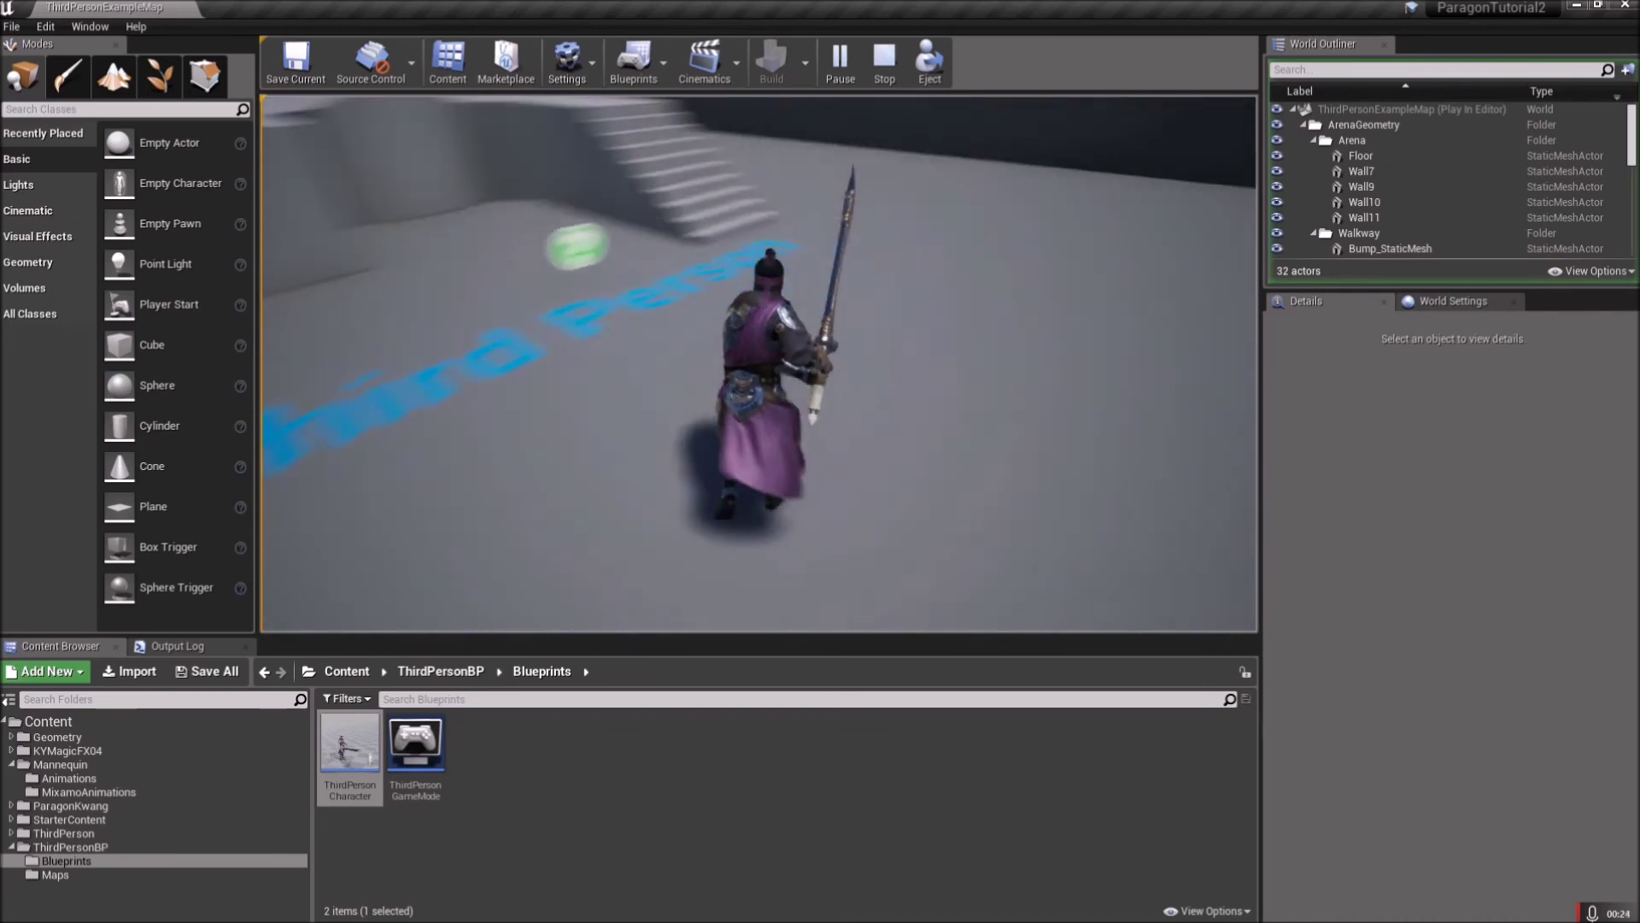
{"action": "key", "text": "w"}
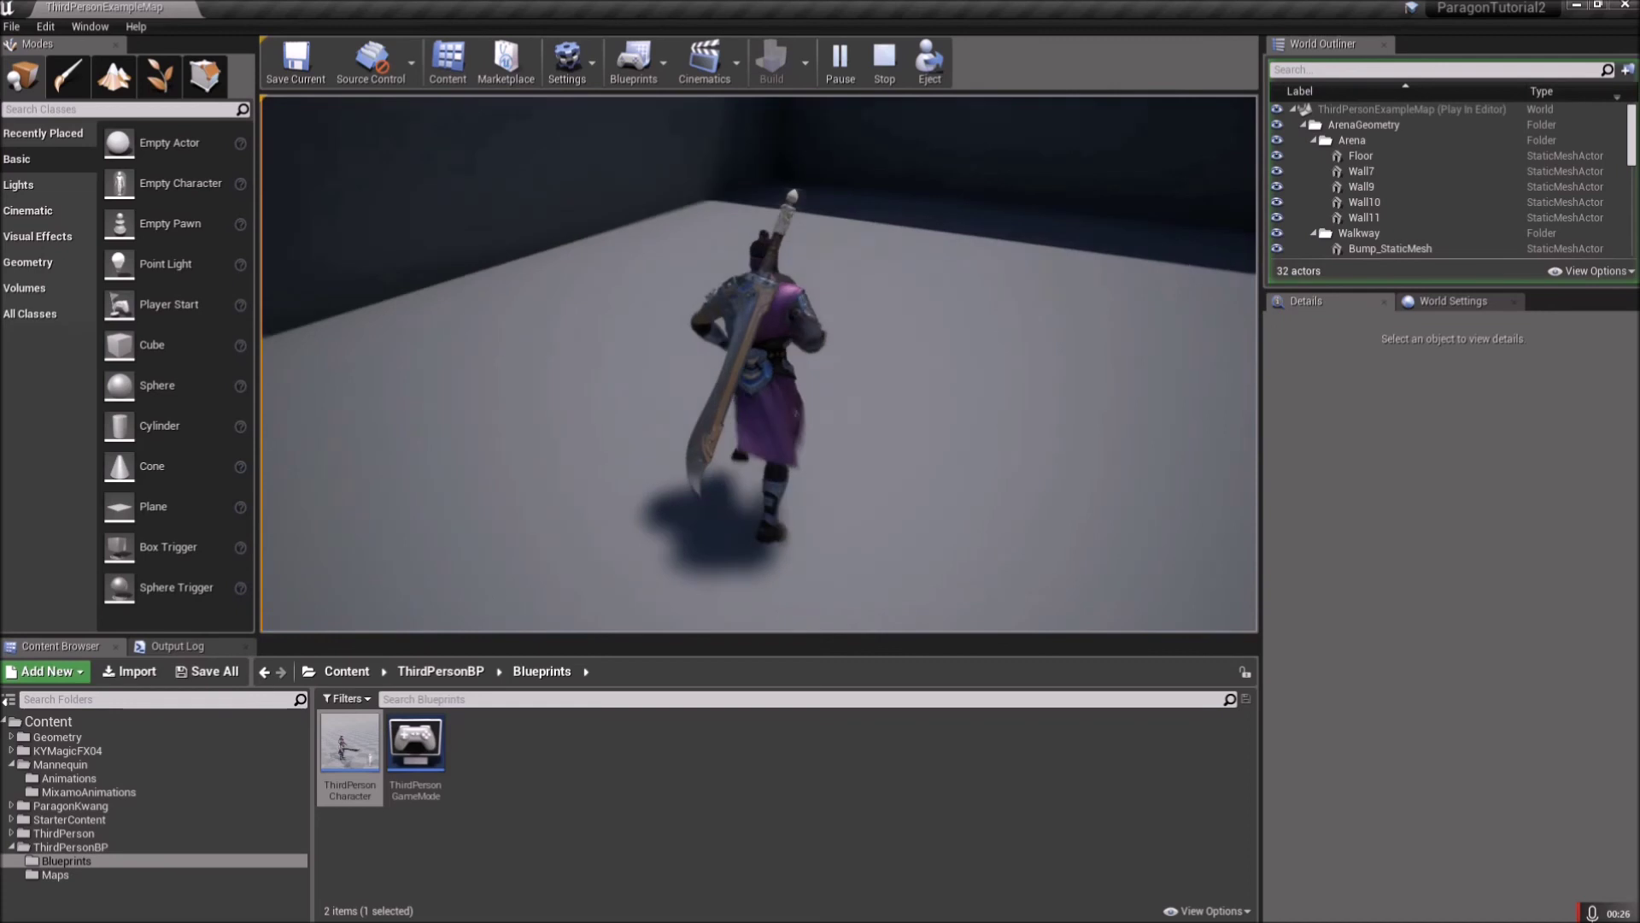
{"action": "key", "text": "w"}
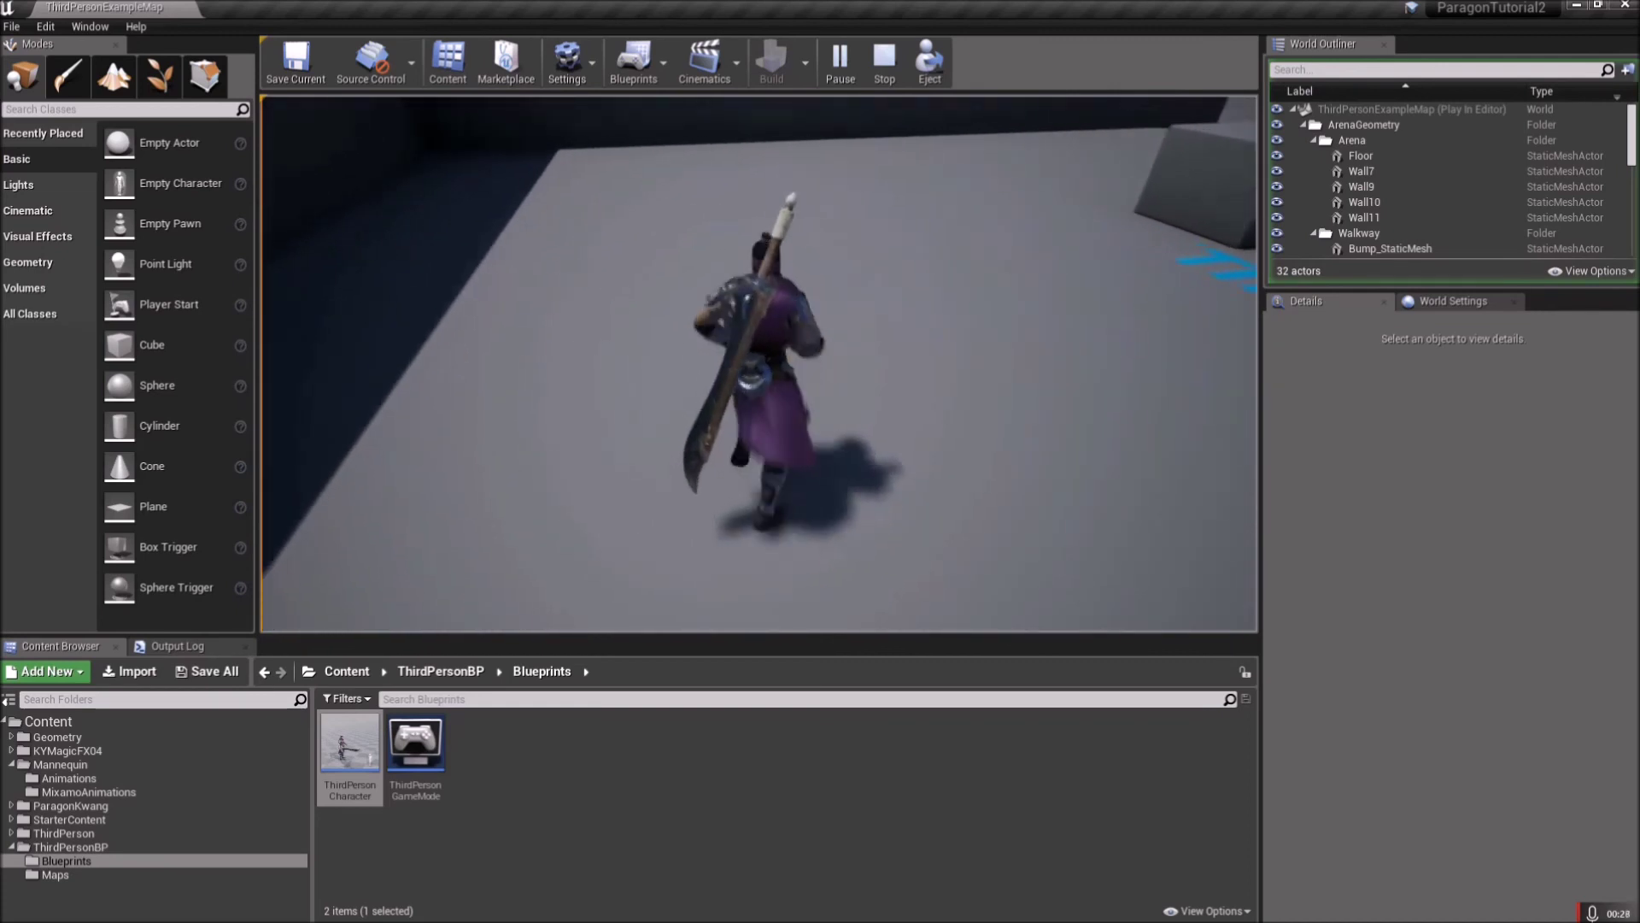
{"action": "key", "text": "w"}
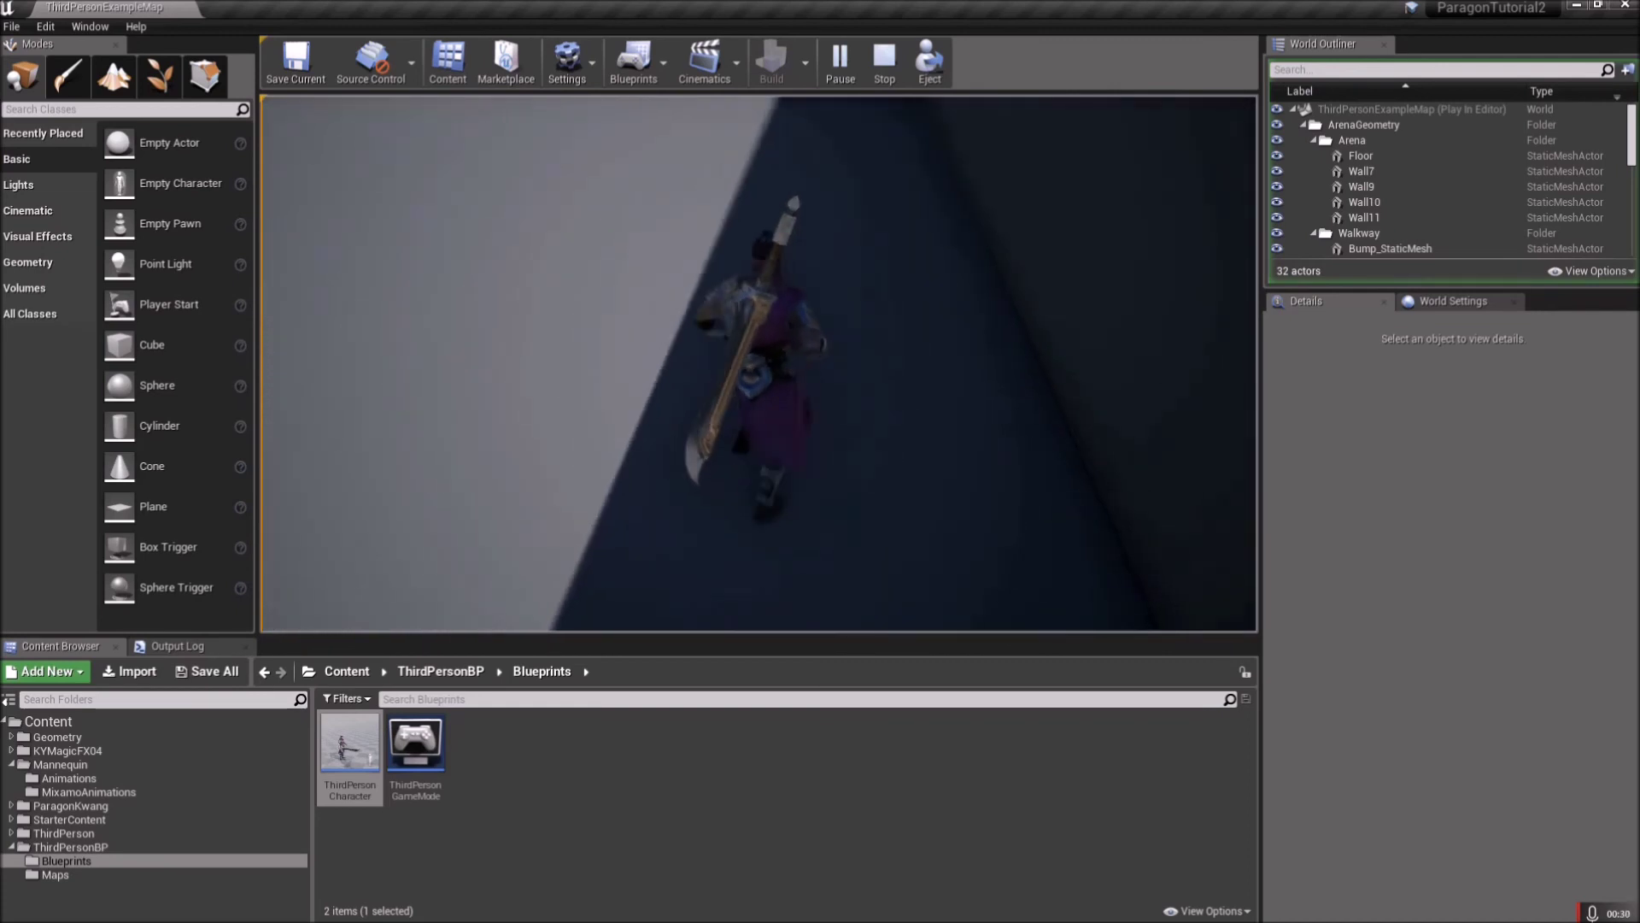
{"action": "key", "text": "w"}
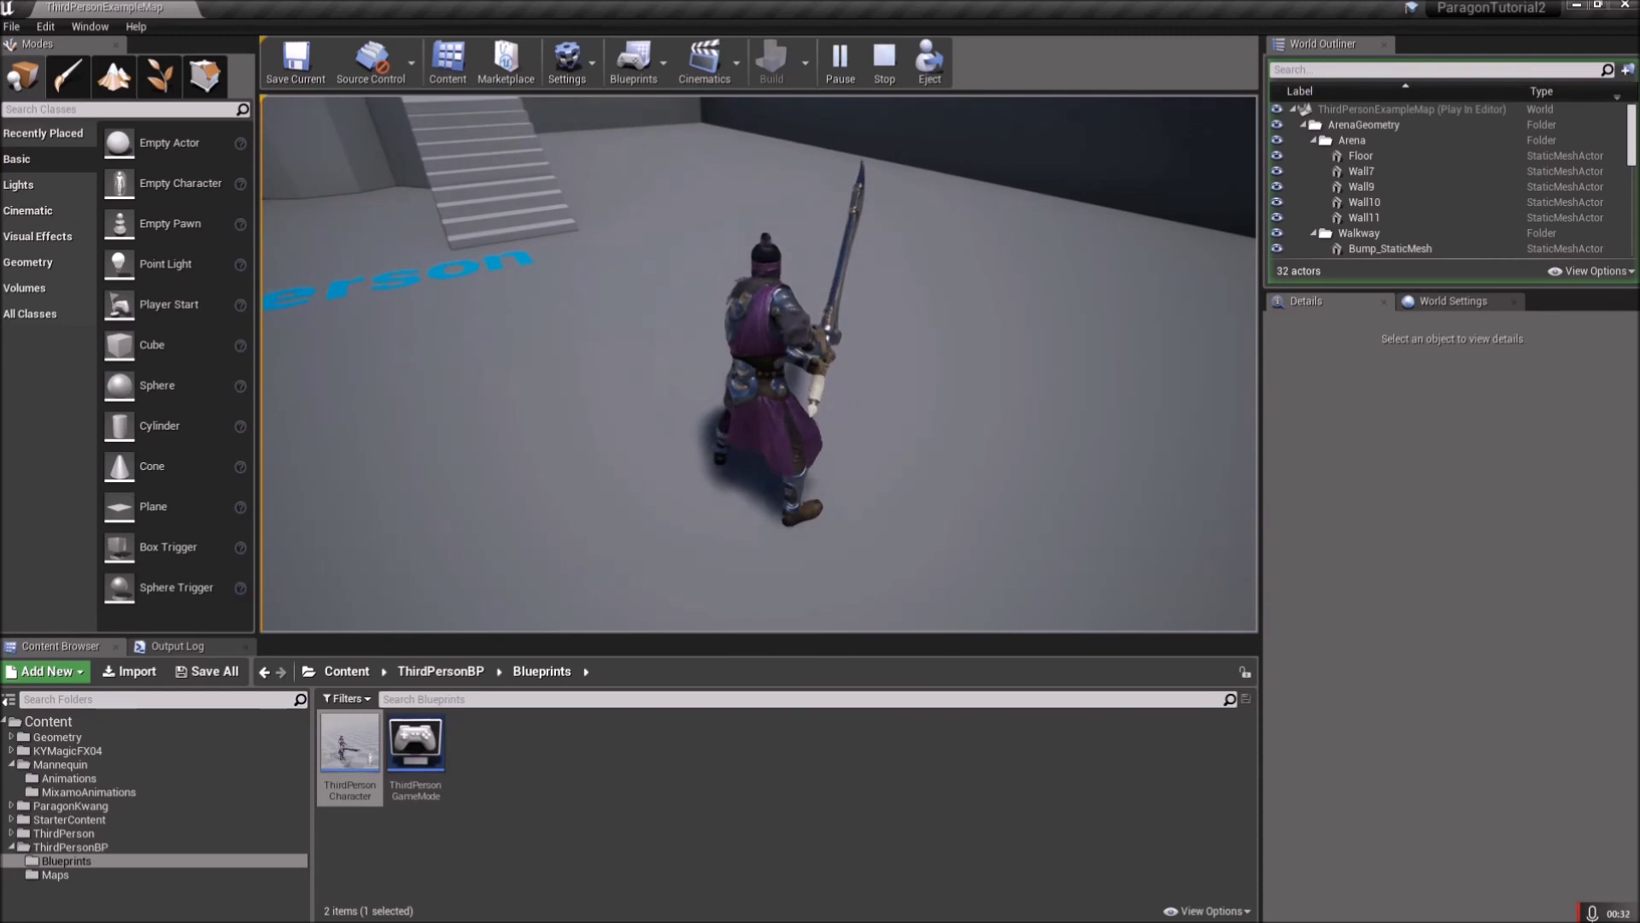